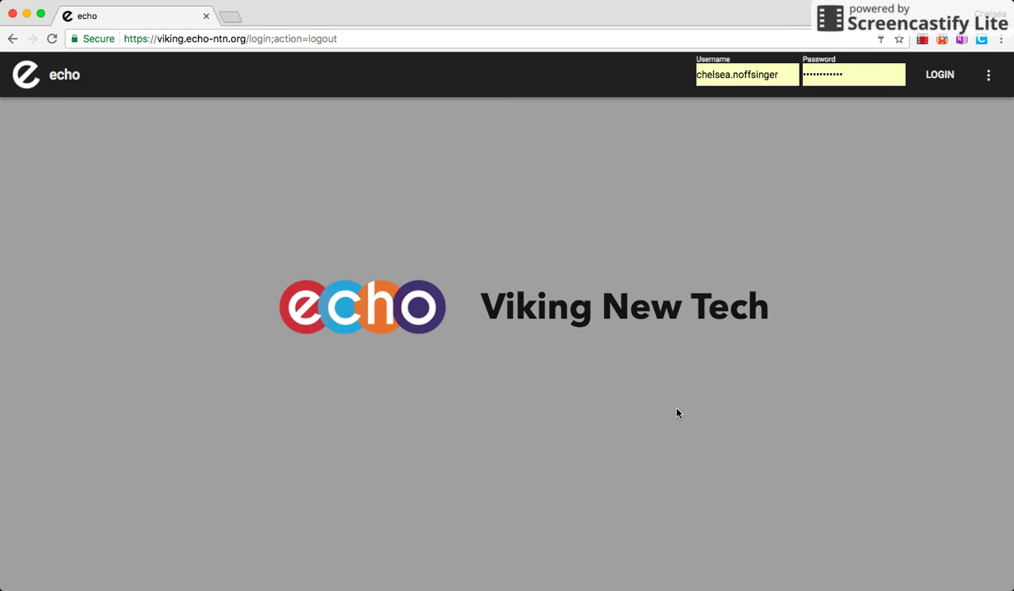
# - Log in with the prefilled credentials and choose to use echo as a Teacher
pyautogui.click(939, 74)
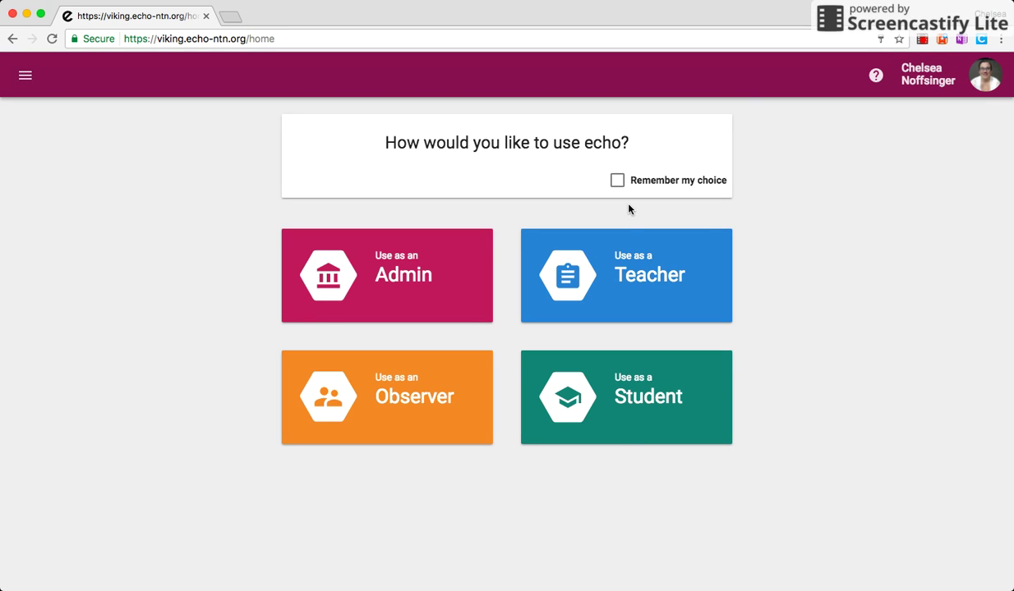
pyautogui.click(598, 281)
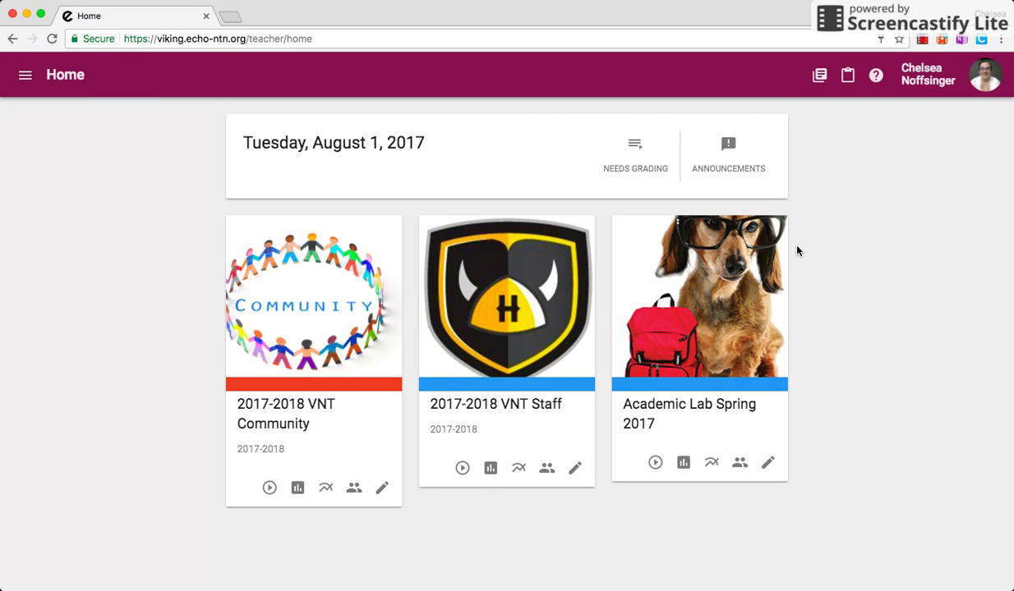
# - Start a new course titled "2017-2018 Fall Block 3/4 BioLit" with the term Fall and the role Teacher-Owner
pyautogui.click(824, 79)
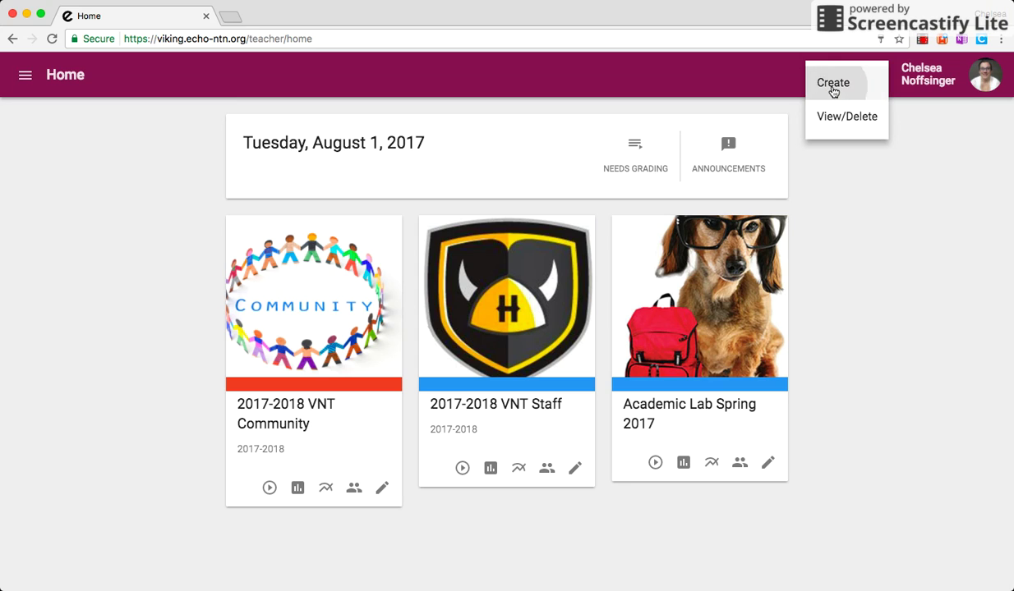
pyautogui.click(830, 87)
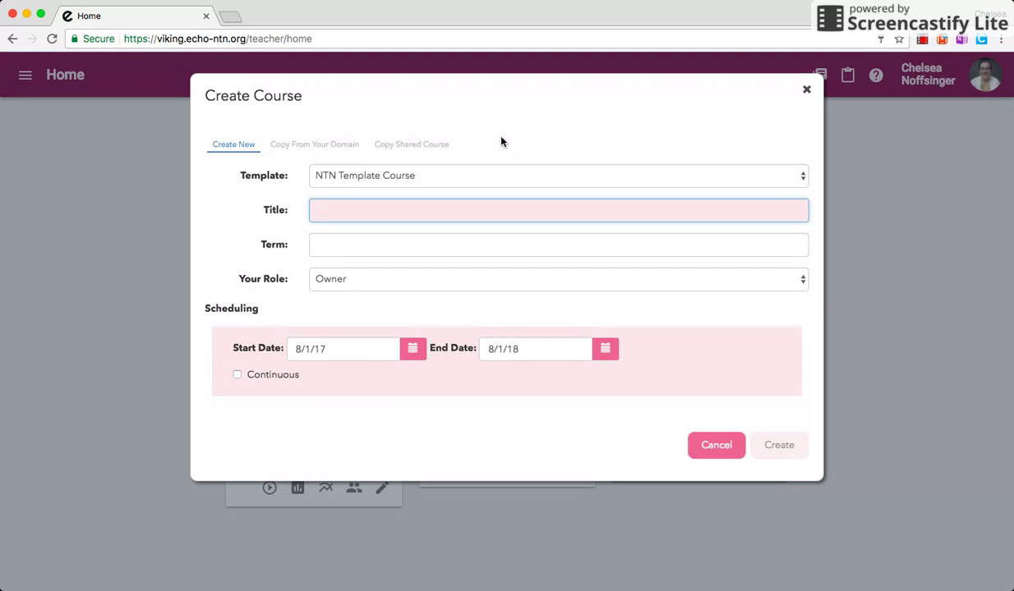
pyautogui.write('2017-2')
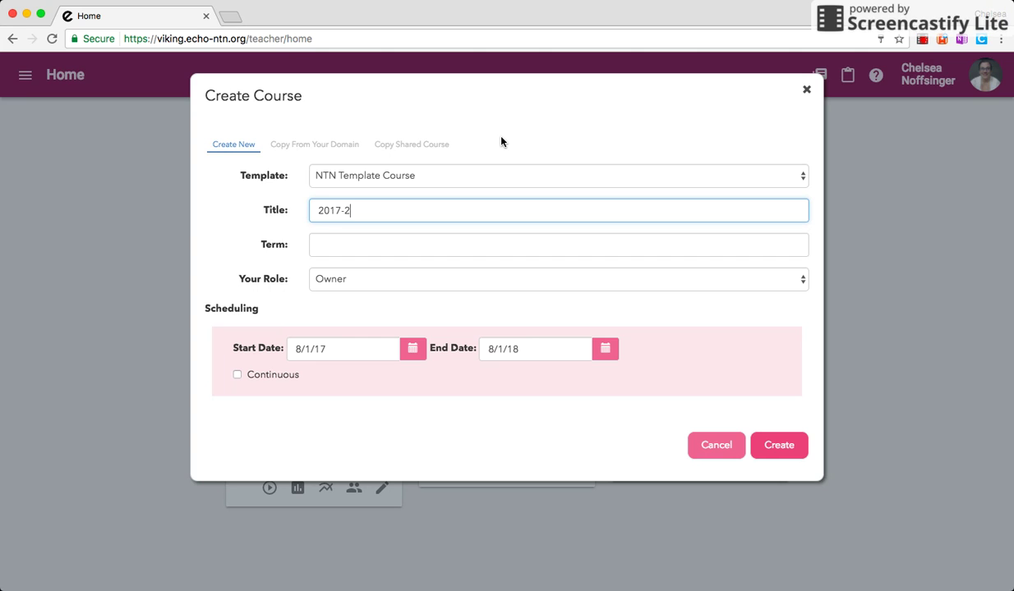
pyautogui.write('018 Fall Block 3/4 BioLit')
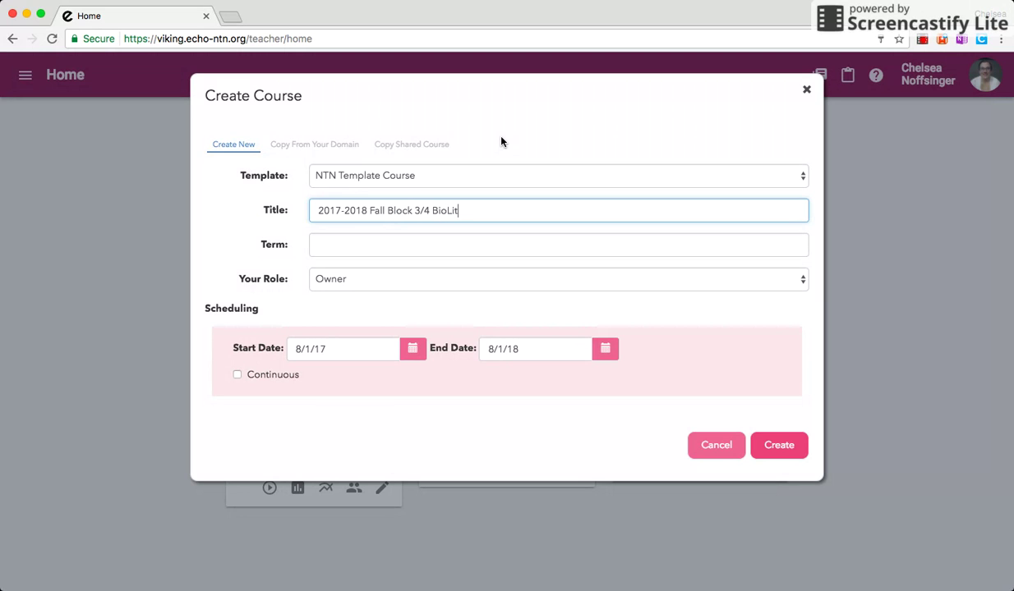
pyautogui.press('Tab')
pyautogui.write('Fall')
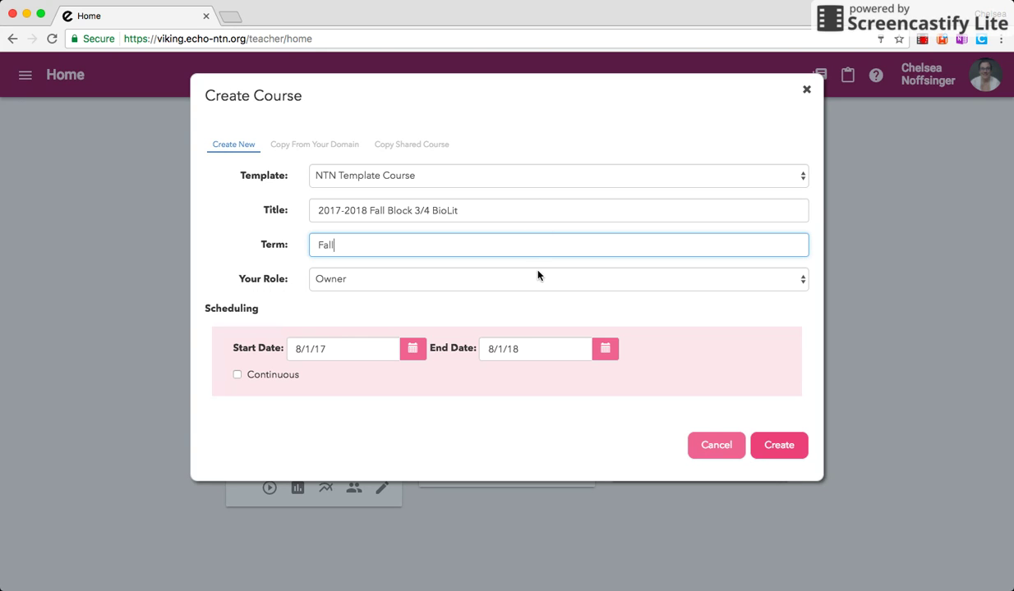
pyautogui.press('Tab')
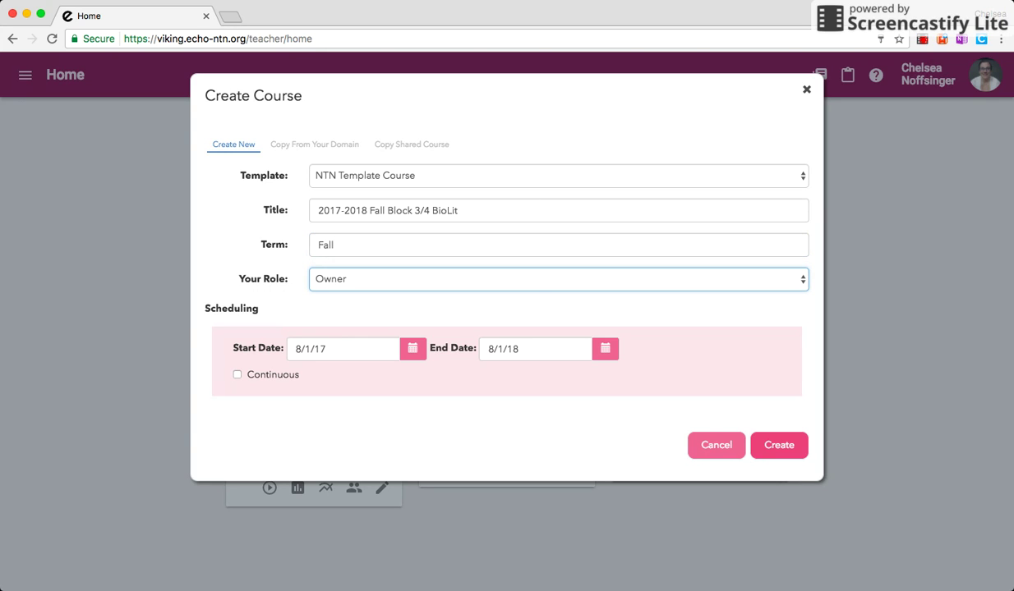
pyautogui.click(539, 297)
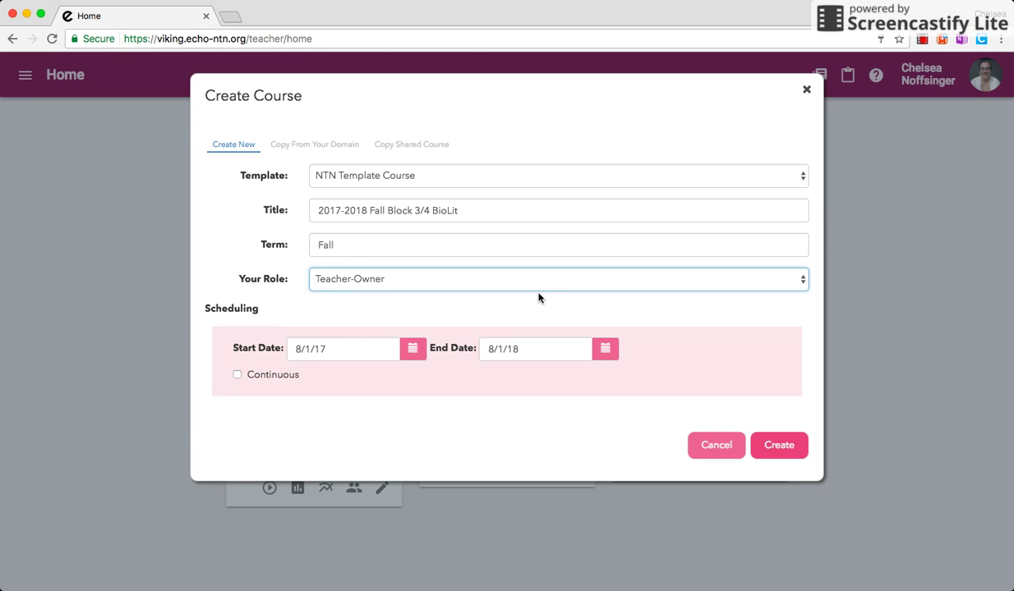
# - Set the new course's start date to 8/7/17
pyautogui.click(413, 352)
pyautogui.click(300, 378)
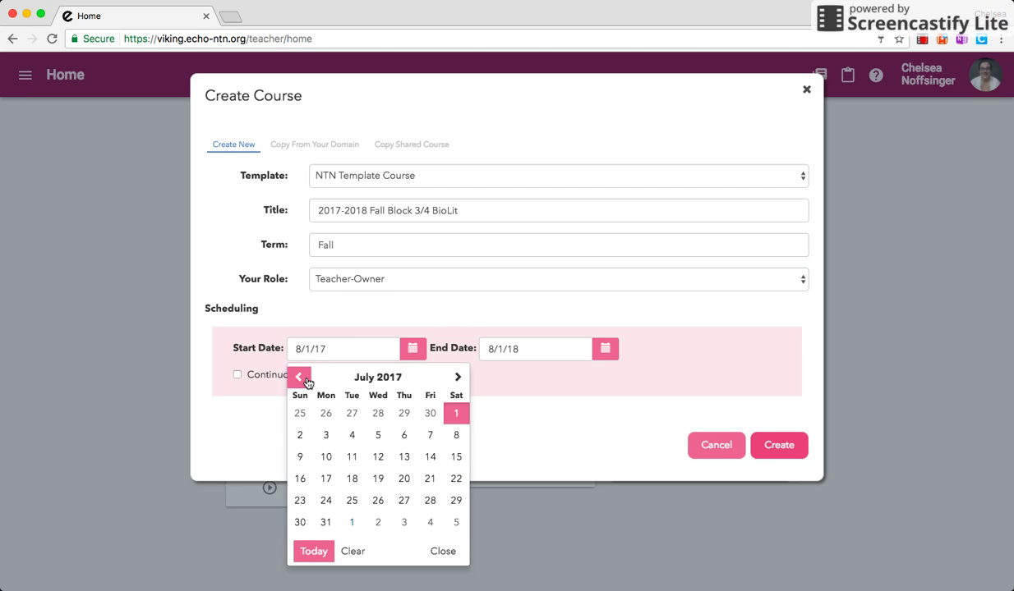
pyautogui.click(459, 378)
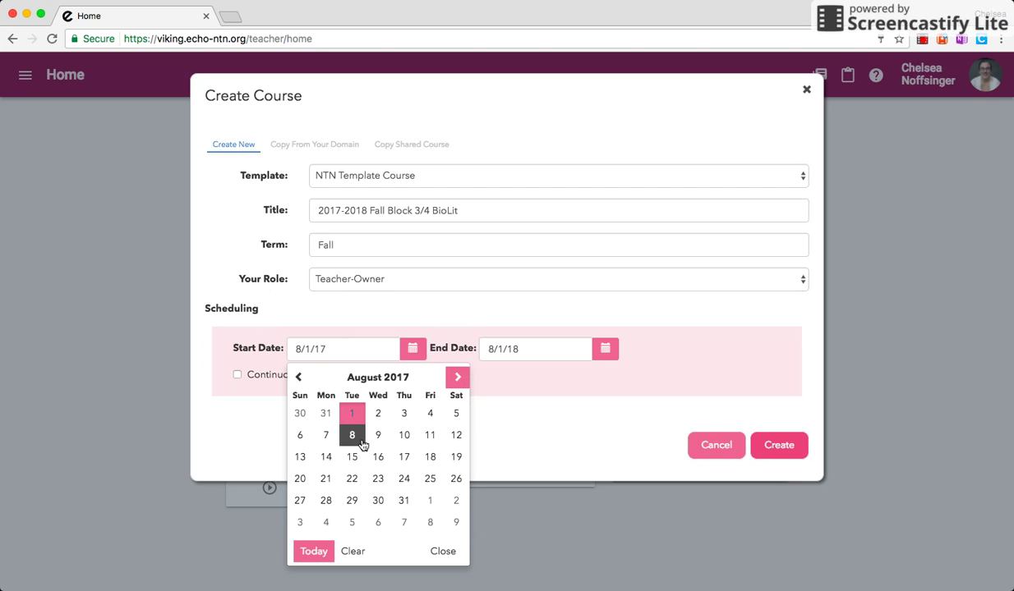
pyautogui.click(325, 435)
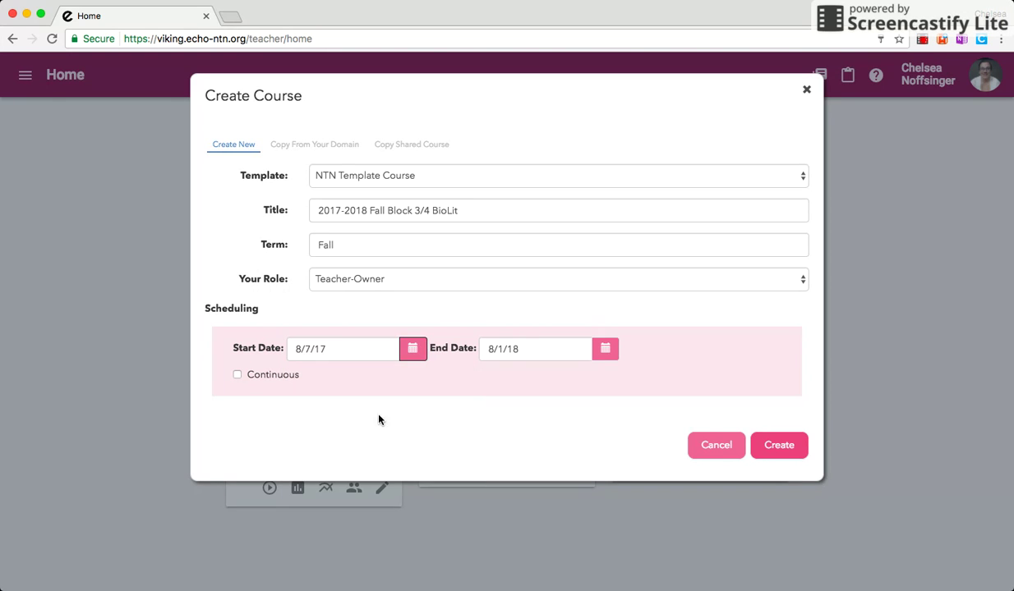
# - Set the end date to 1/15/18 and create the course
pyautogui.click(606, 349)
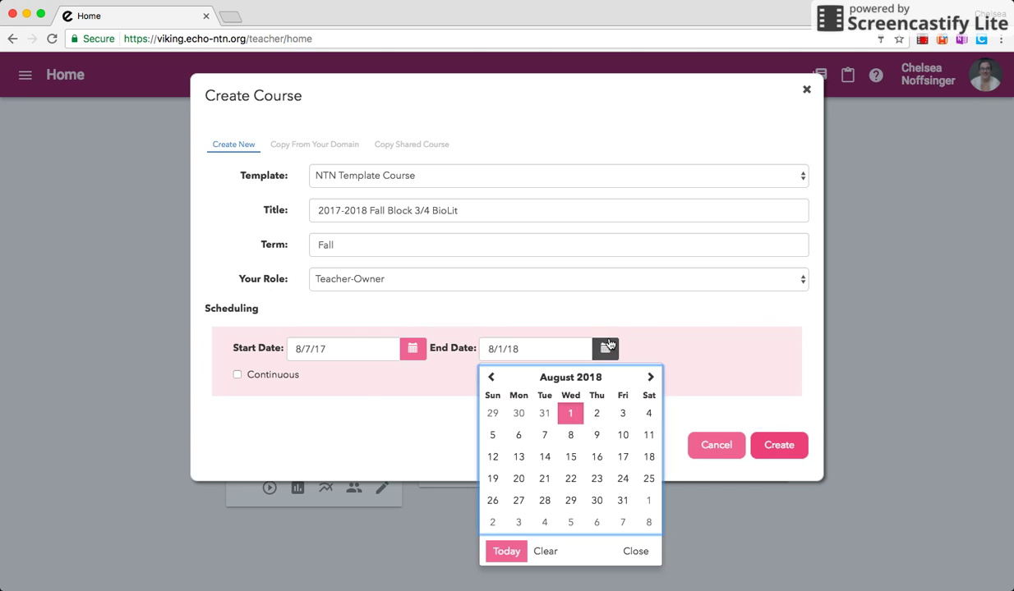
pyautogui.click(490, 377)
pyautogui.click(490, 377)
pyautogui.click(489, 377)
pyautogui.click(489, 377)
pyautogui.click(487, 378)
pyautogui.click(488, 378)
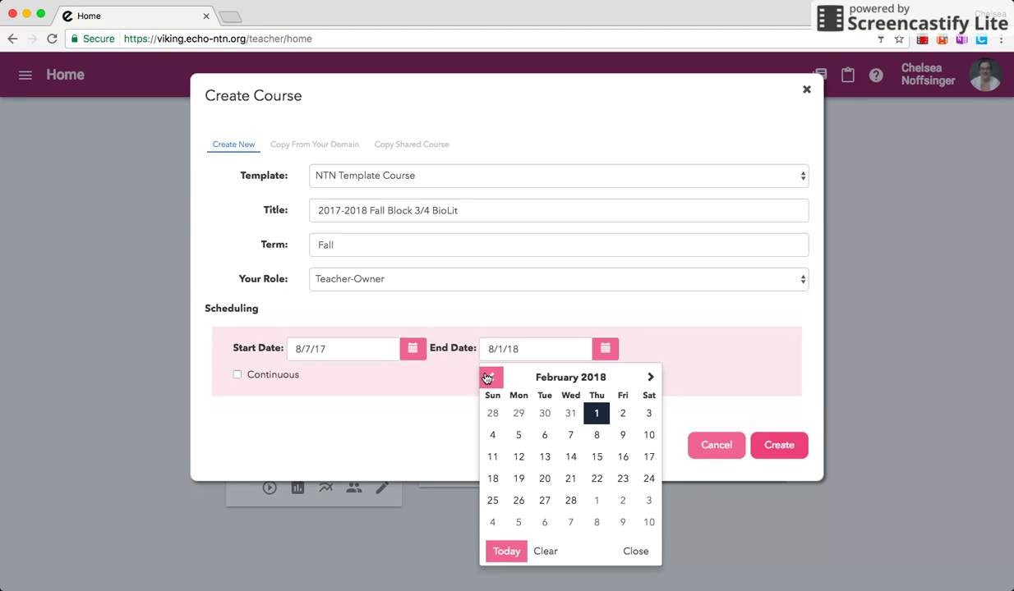
pyautogui.click(488, 377)
pyautogui.click(518, 456)
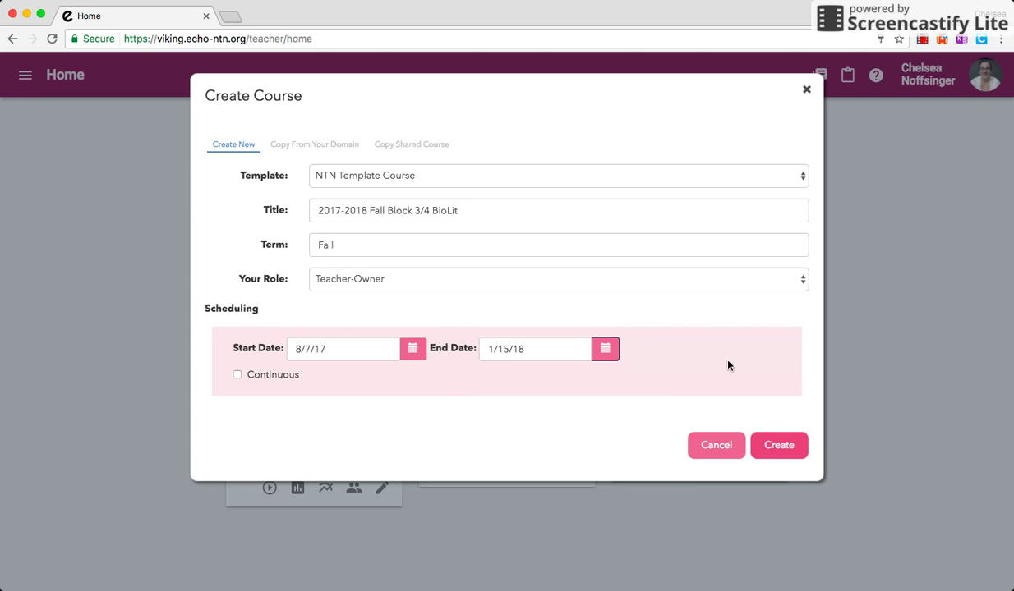
pyautogui.click(779, 446)
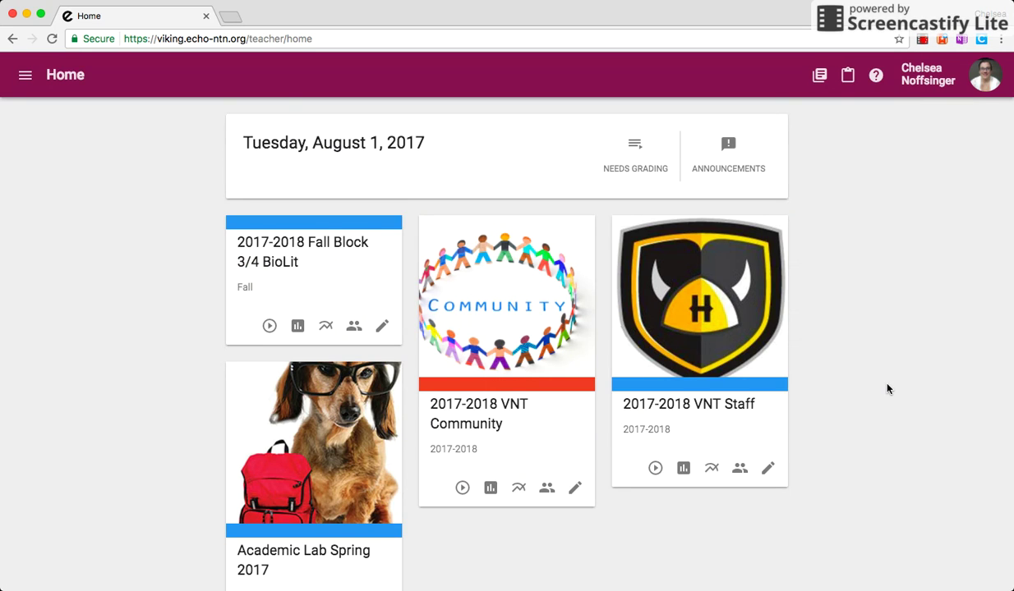
# - Open the 2017-2018 Fall Block 3/4 BioLit course and go to the course settings in its editor
pyautogui.scroll(-2, 887, 389)
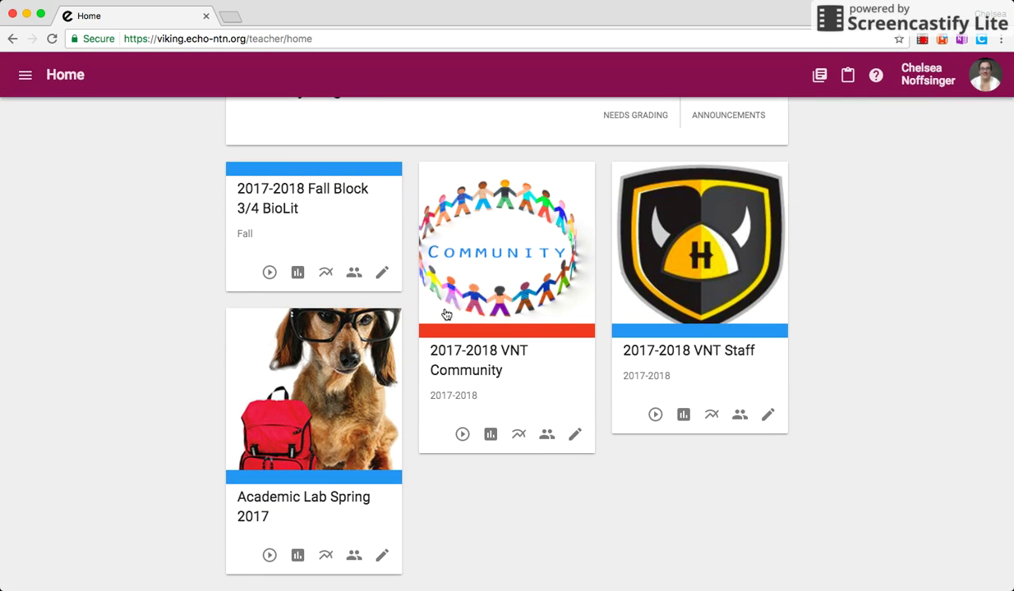
pyautogui.click(339, 202)
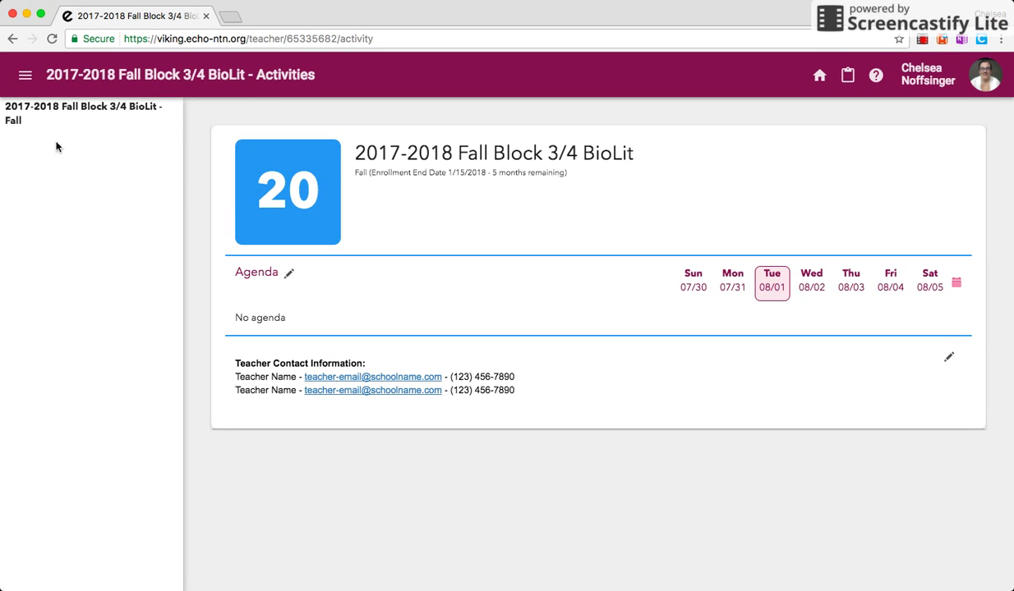
pyautogui.click(26, 75)
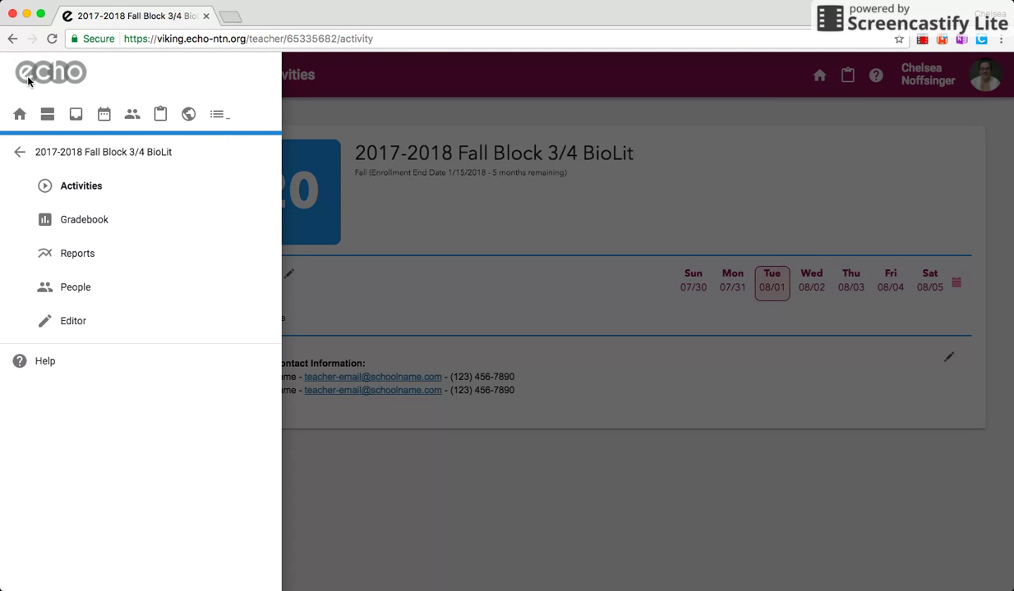
pyautogui.click(113, 323)
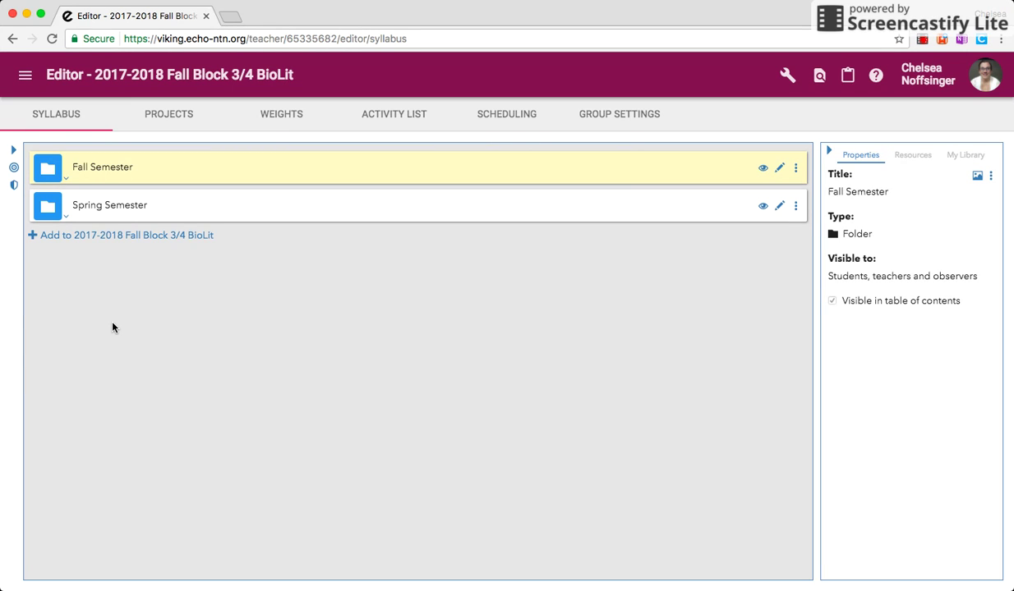
pyautogui.click(788, 80)
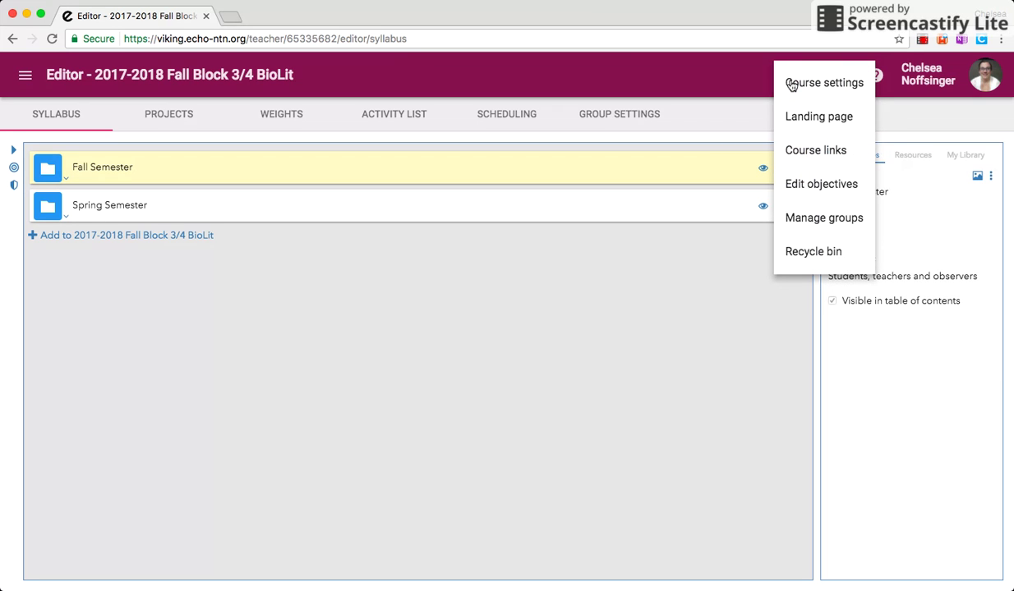
pyautogui.click(791, 84)
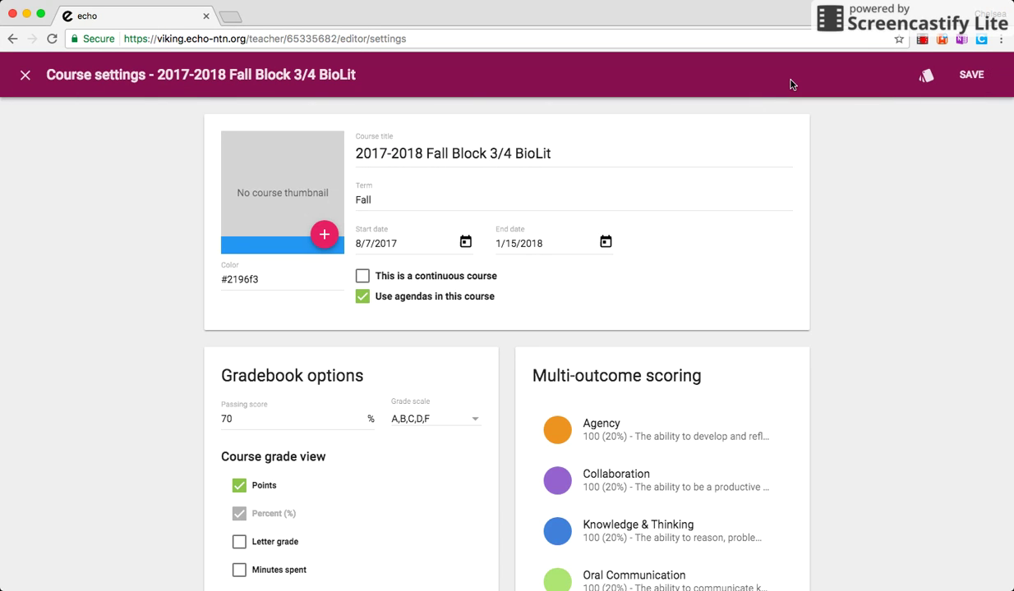
# - Rename the course as "(Master) 2017-2018 Fall BioLit"
pyautogui.click(355, 156)
pyautogui.write('(Mater')
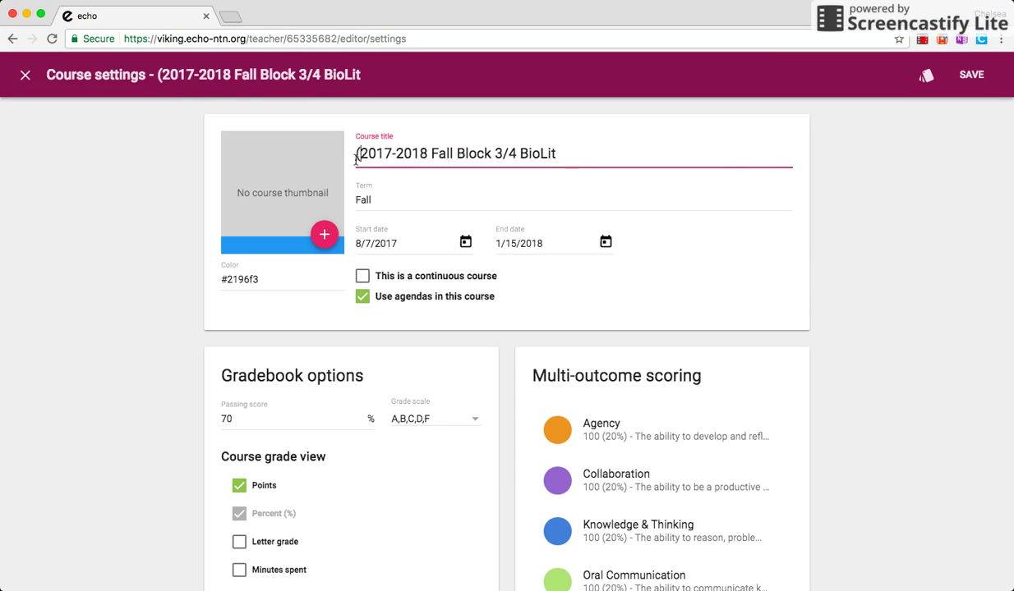
pyautogui.press('BackSpace')
pyautogui.press('BackSpace')
pyautogui.press('BackSpace')
pyautogui.write('ster)')
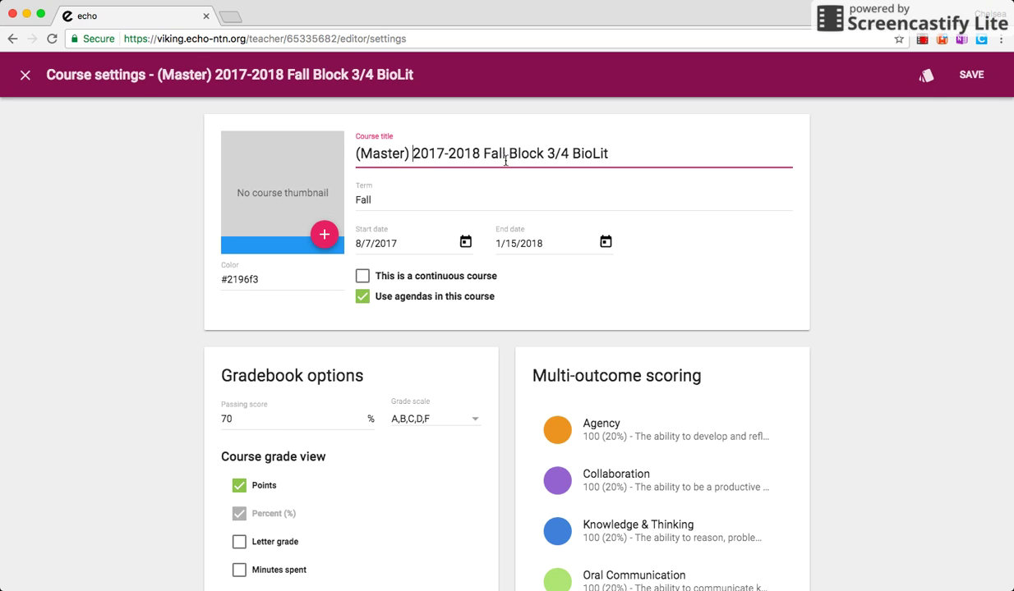
pyautogui.moveTo(571, 153); pyautogui.dragTo(510, 154)
pyautogui.press('BackSpace')
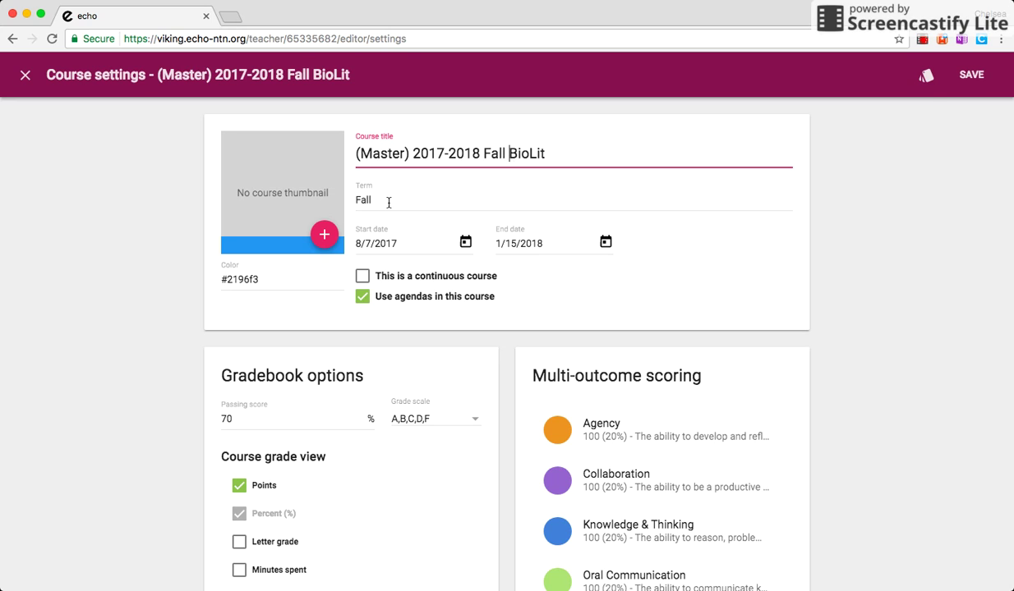
# - Change the course's term to Master
pyautogui.moveTo(388, 203); pyautogui.dragTo(339, 203)
pyautogui.write('Master')
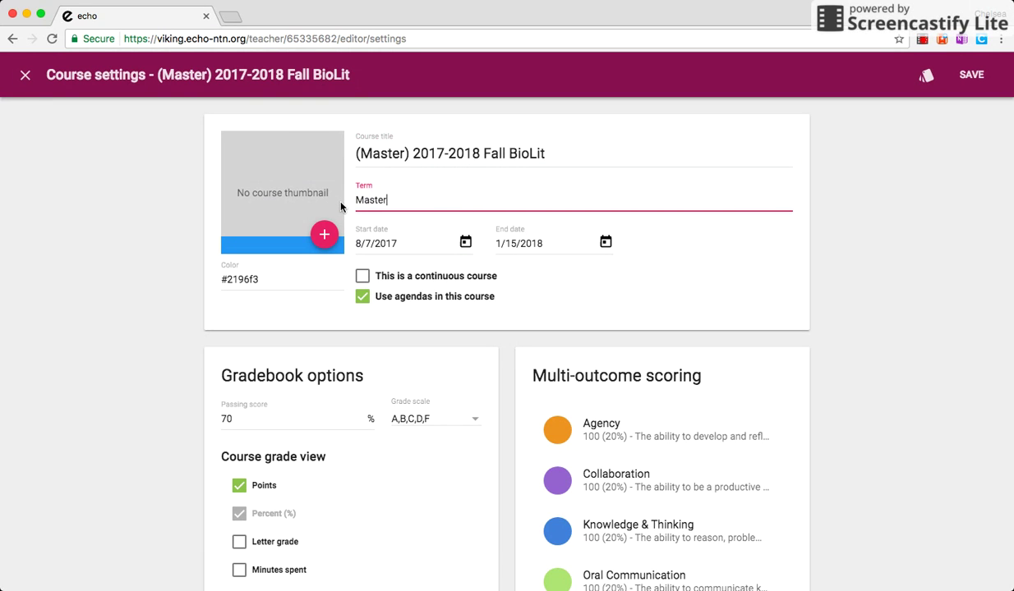
pyautogui.click(655, 285)
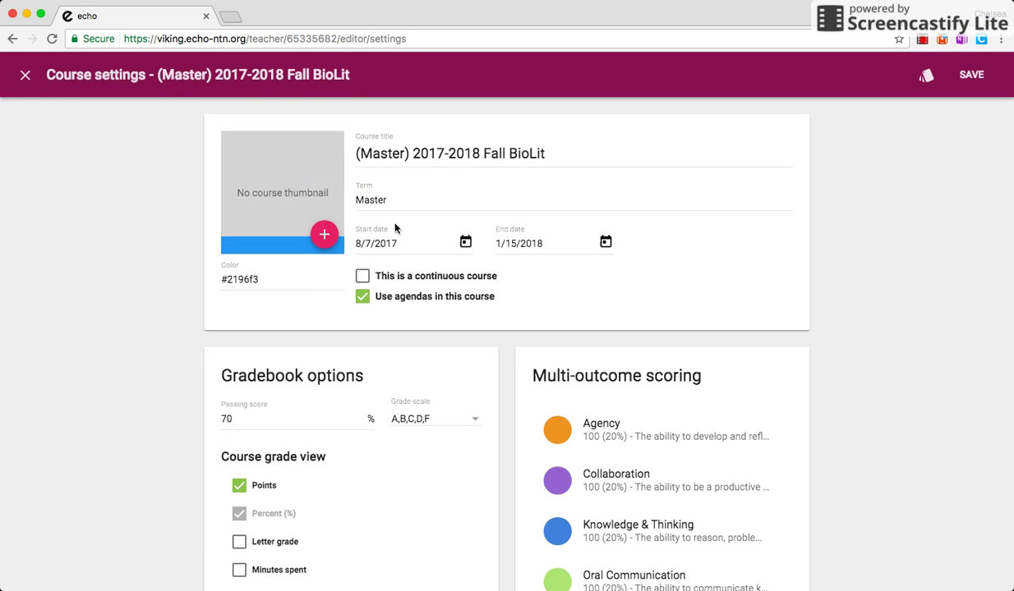
# - Clear the course's start and end dates and try to save the settings
pyautogui.click(408, 243)
pyautogui.moveTo(408, 243); pyautogui.dragTo(327, 244)
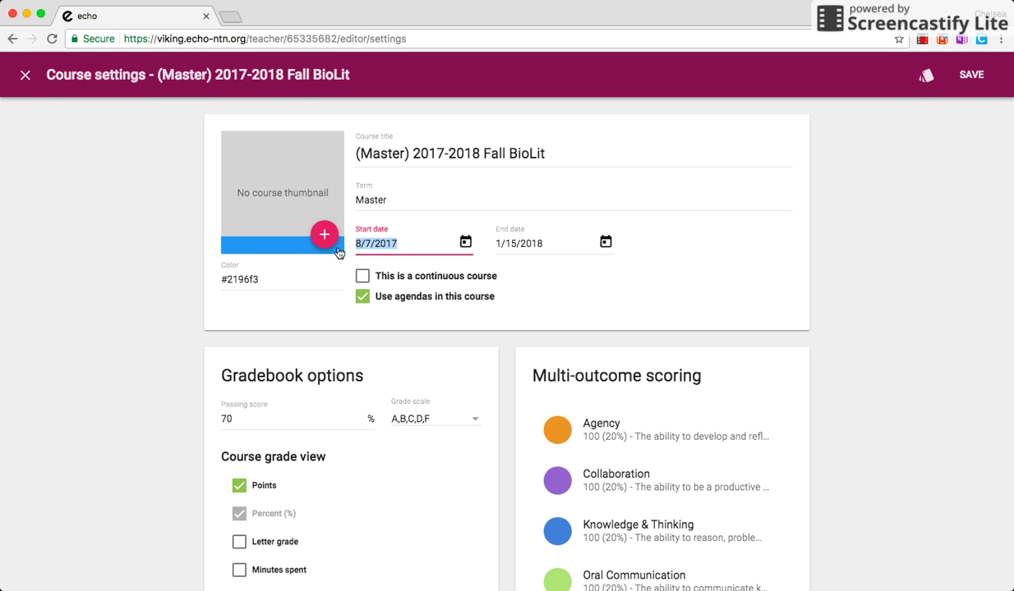
pyautogui.press('BackSpace')
pyautogui.moveTo(568, 239); pyautogui.dragTo(418, 233)
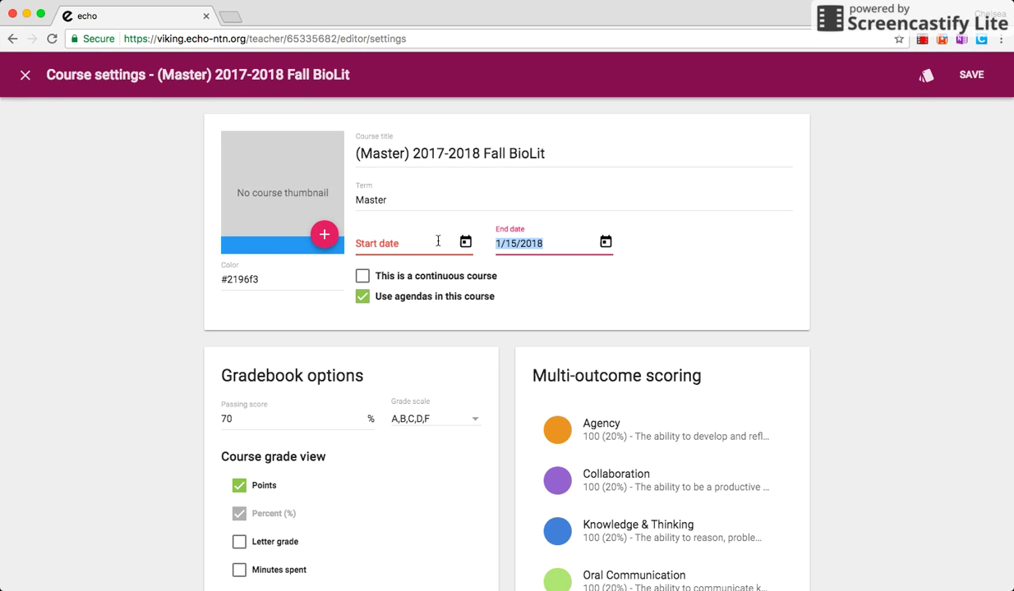
pyautogui.press('BackSpace')
pyautogui.click(623, 291)
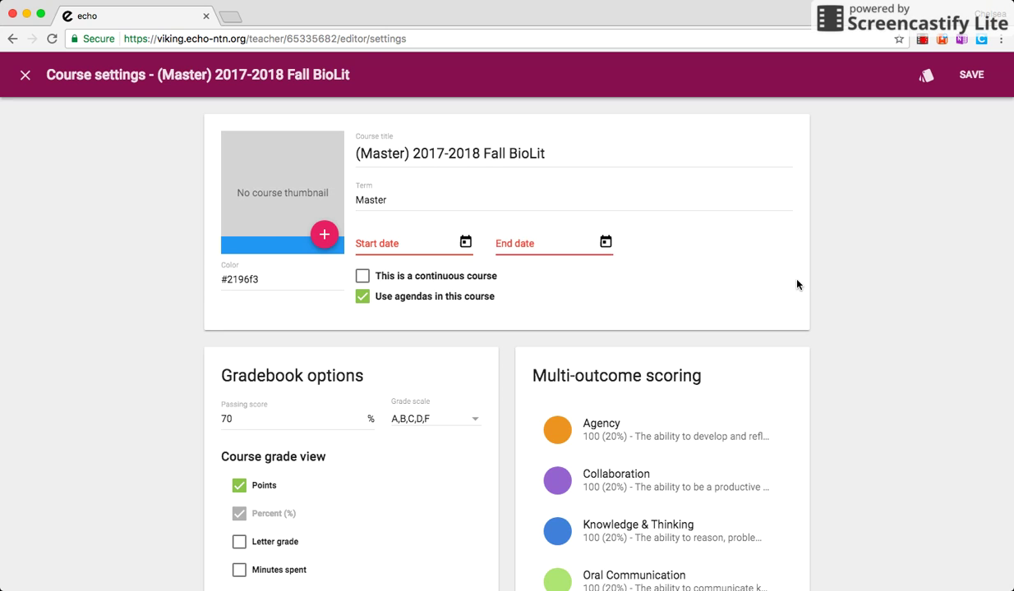
pyautogui.scroll(-1, 796, 283)
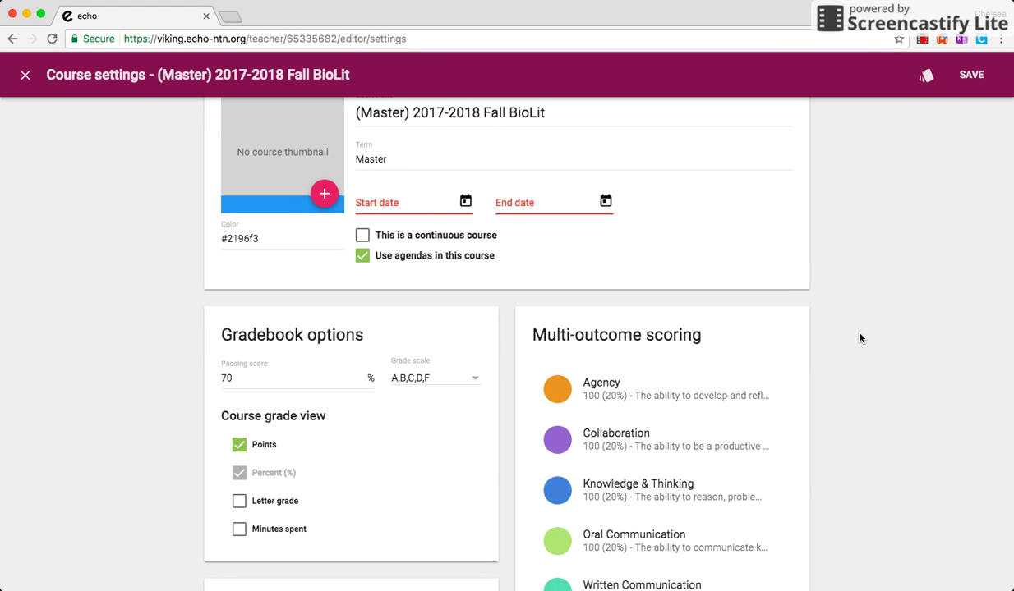
pyautogui.click(983, 75)
pyautogui.click(581, 339)
# - Set the master course's start date to 8/7/2017 and its end date to 6/12/2018
pyautogui.click(465, 202)
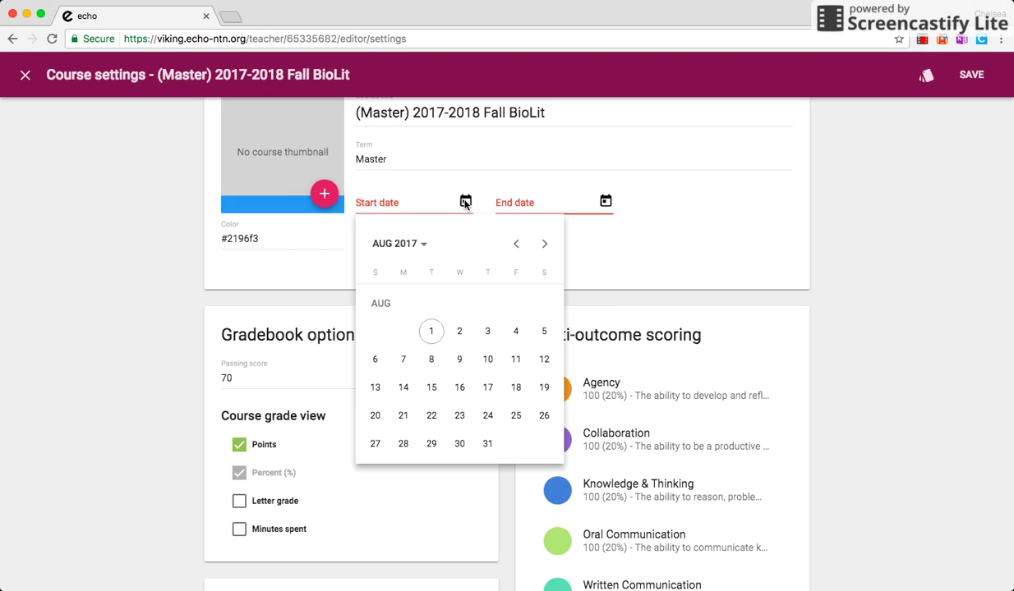
pyautogui.click(402, 359)
pyautogui.click(604, 202)
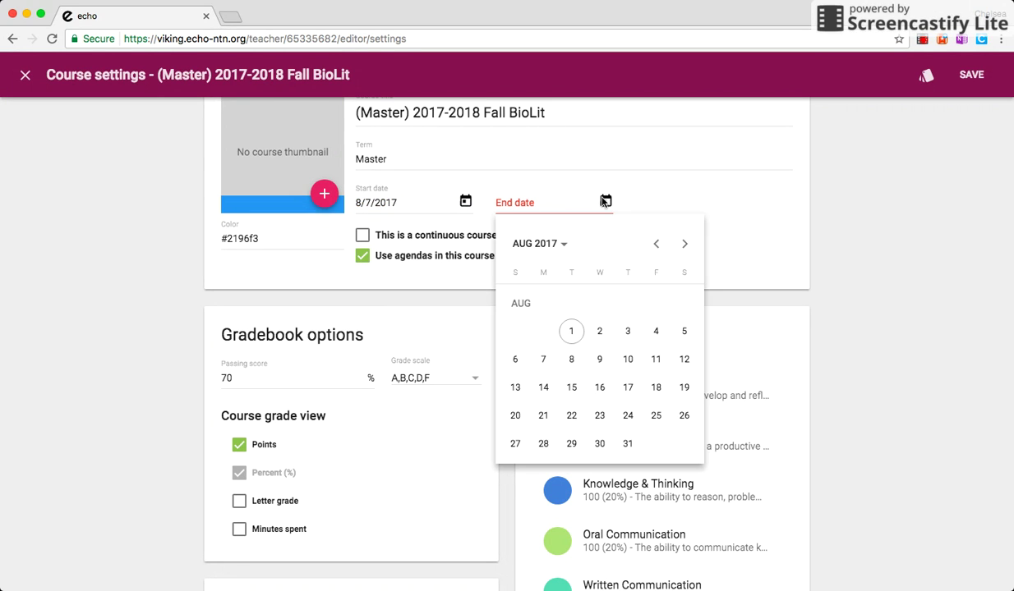
pyautogui.click(684, 244)
pyautogui.click(684, 244)
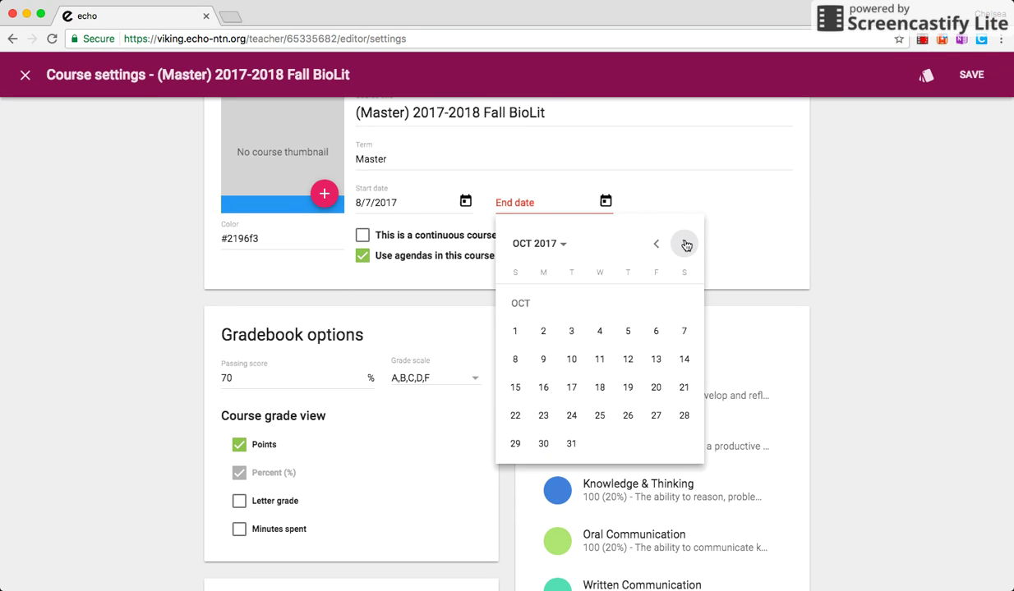
pyautogui.click(684, 244)
pyautogui.click(685, 244)
pyautogui.click(684, 244)
pyautogui.click(685, 244)
pyautogui.click(684, 244)
pyautogui.click(684, 244)
pyautogui.click(684, 244)
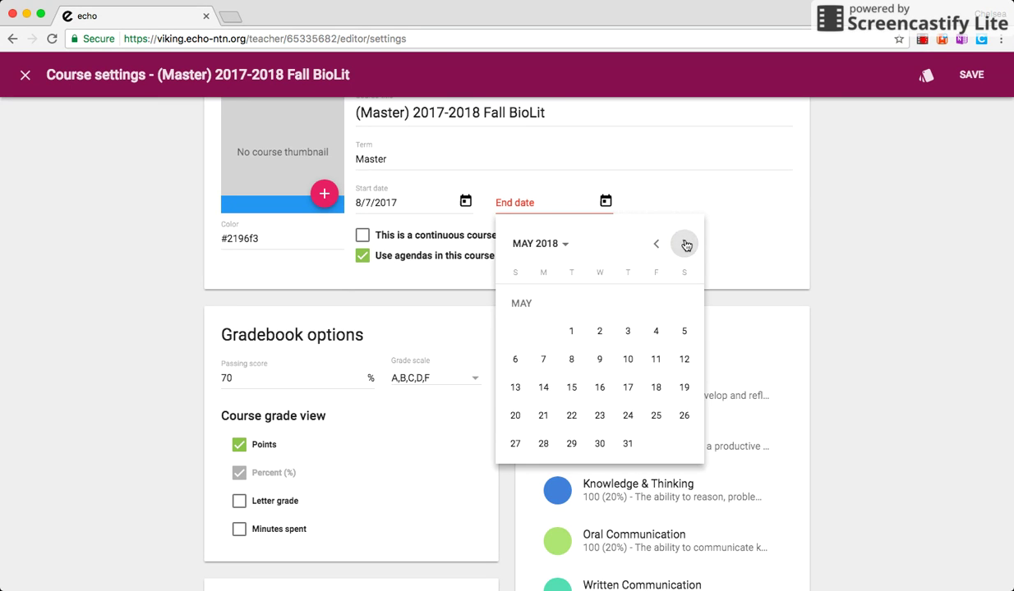
pyautogui.click(685, 244)
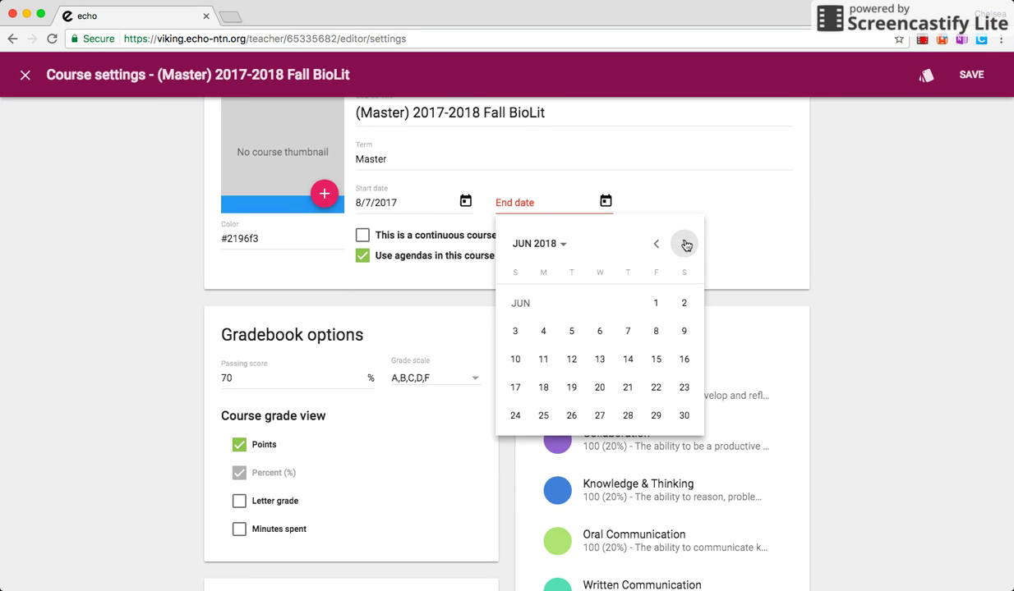
pyautogui.click(572, 359)
# - Save the master course's settings and return to the home page
pyautogui.scroll(-3, 839, 364)
pyautogui.scroll(3, 857, 375)
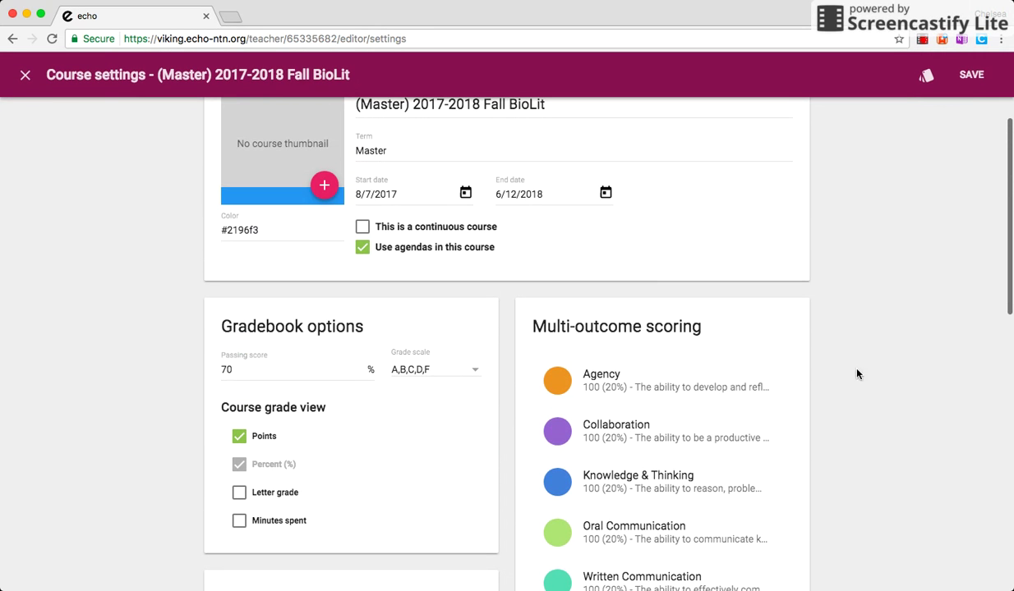
pyautogui.click(967, 74)
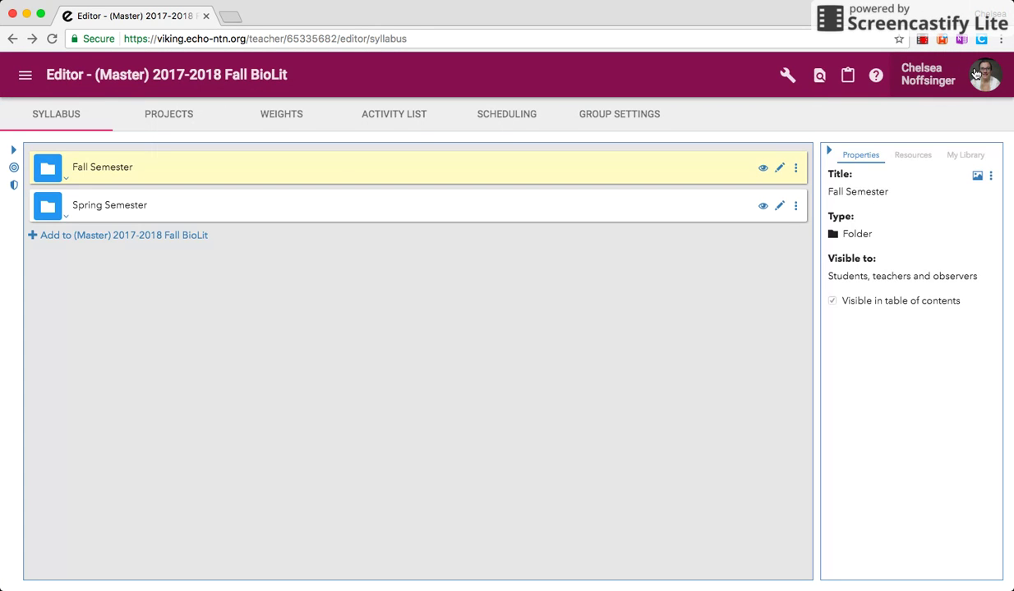
pyautogui.click(24, 75)
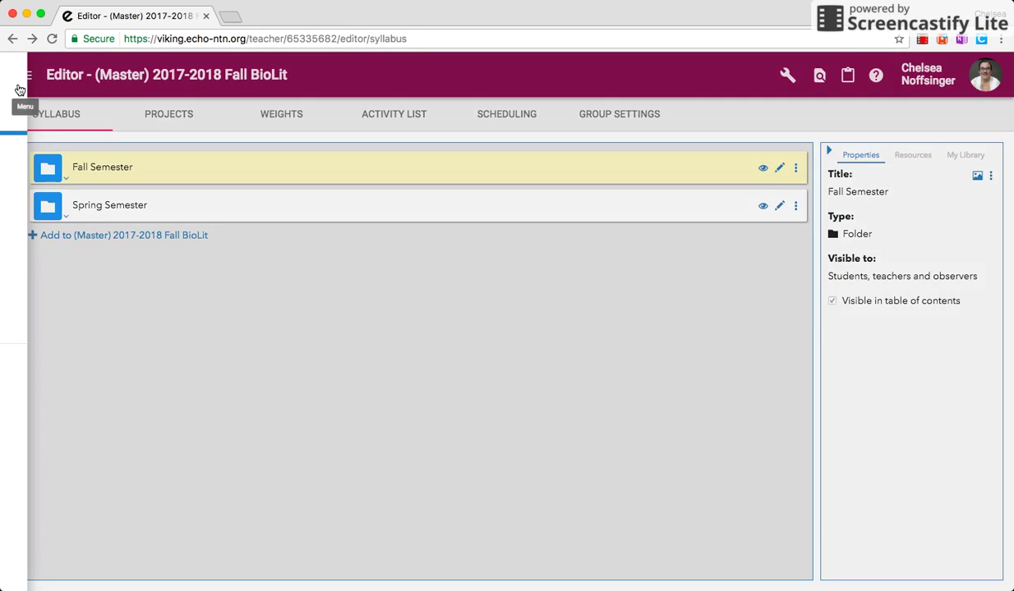
pyautogui.click(20, 116)
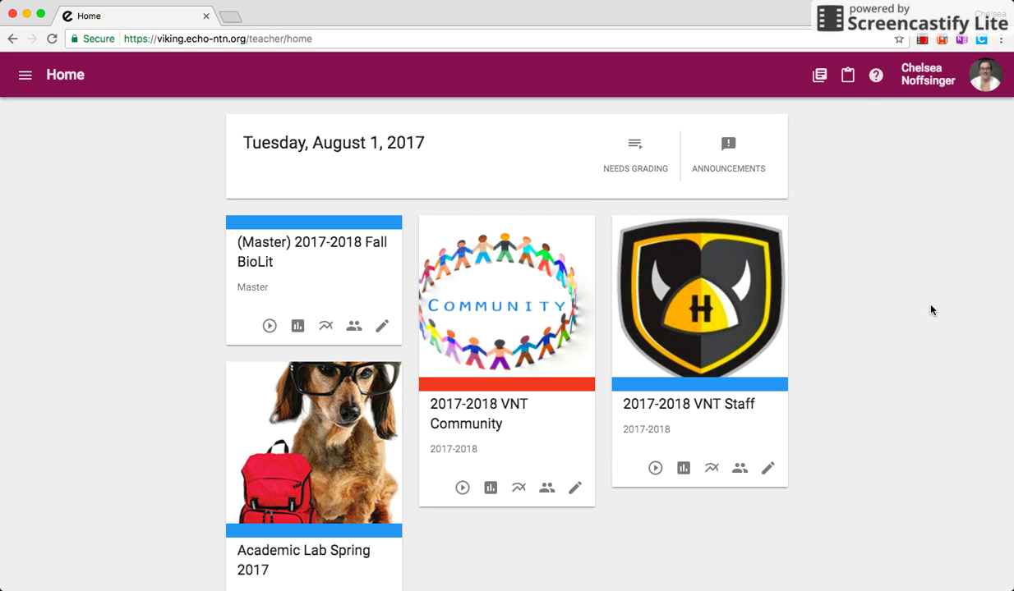
# - Start creating a course copied from the domain, with "(Master) 2017-2018 Fall BioLit" as the original course
pyautogui.click(819, 74)
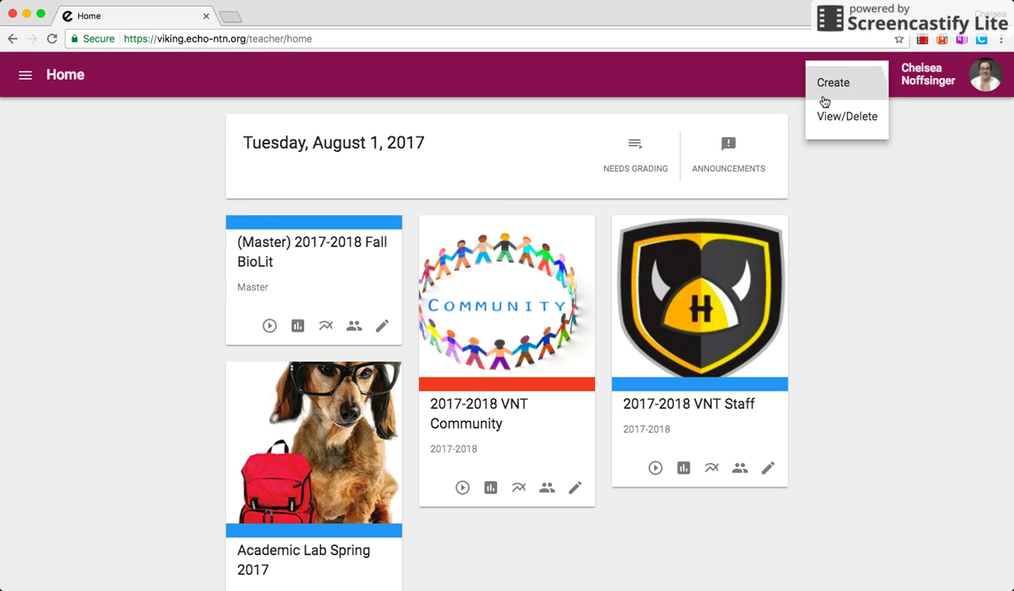
pyautogui.click(829, 82)
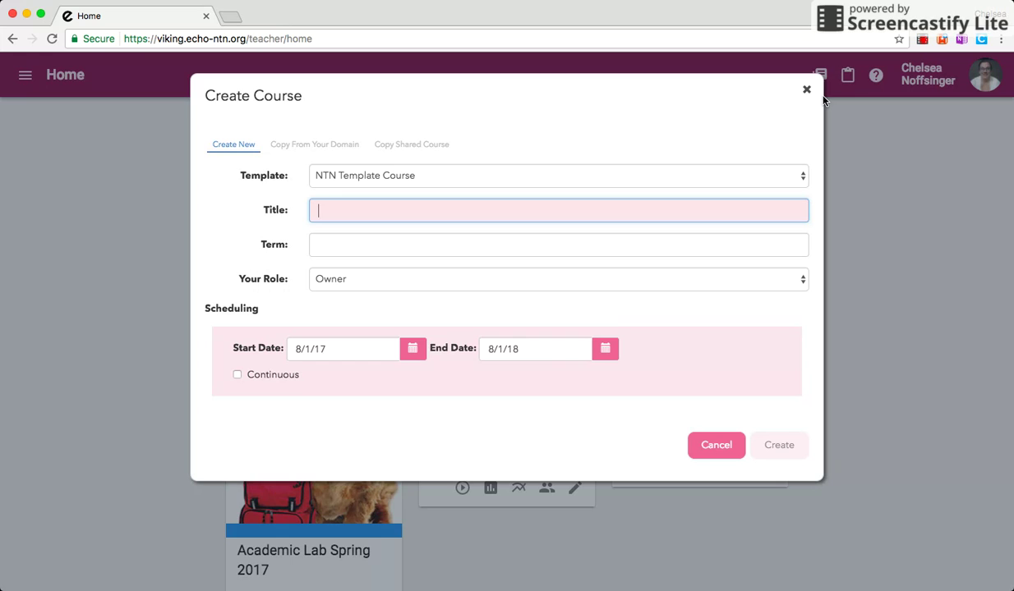
pyautogui.click(310, 144)
pyautogui.click(396, 175)
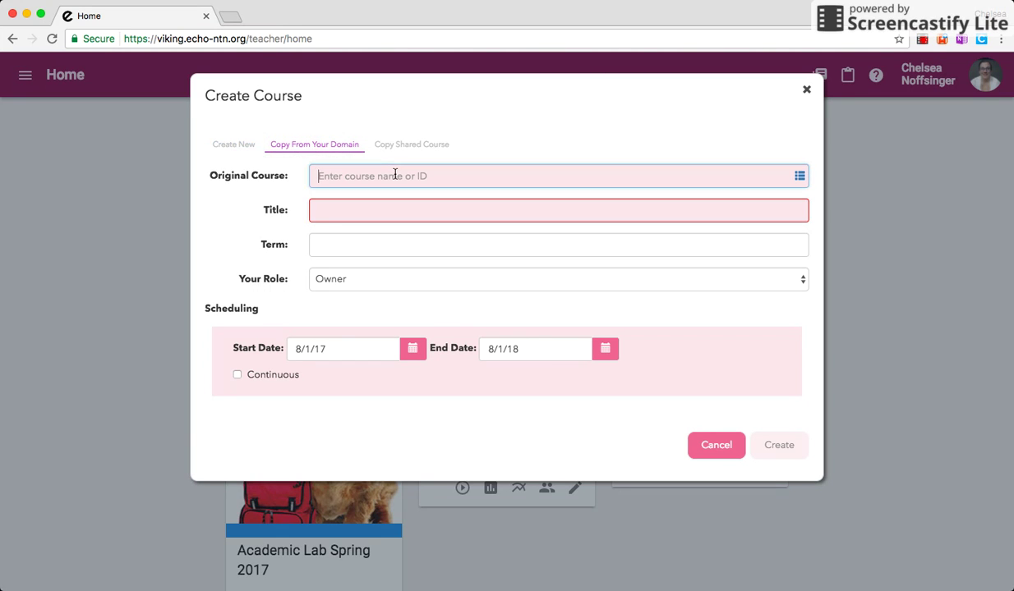
pyautogui.write('Master ')
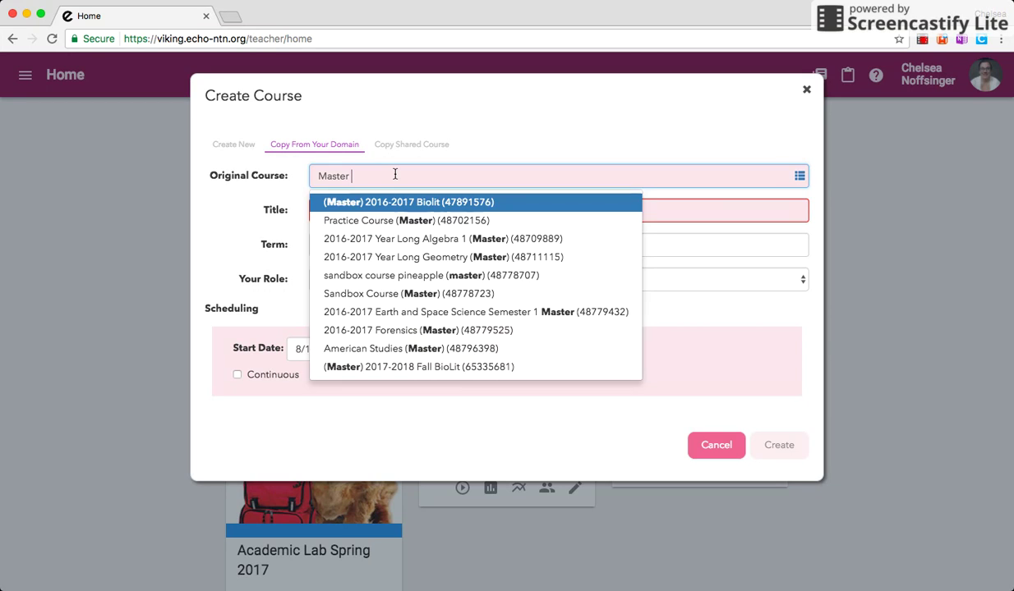
pyautogui.write('2017')
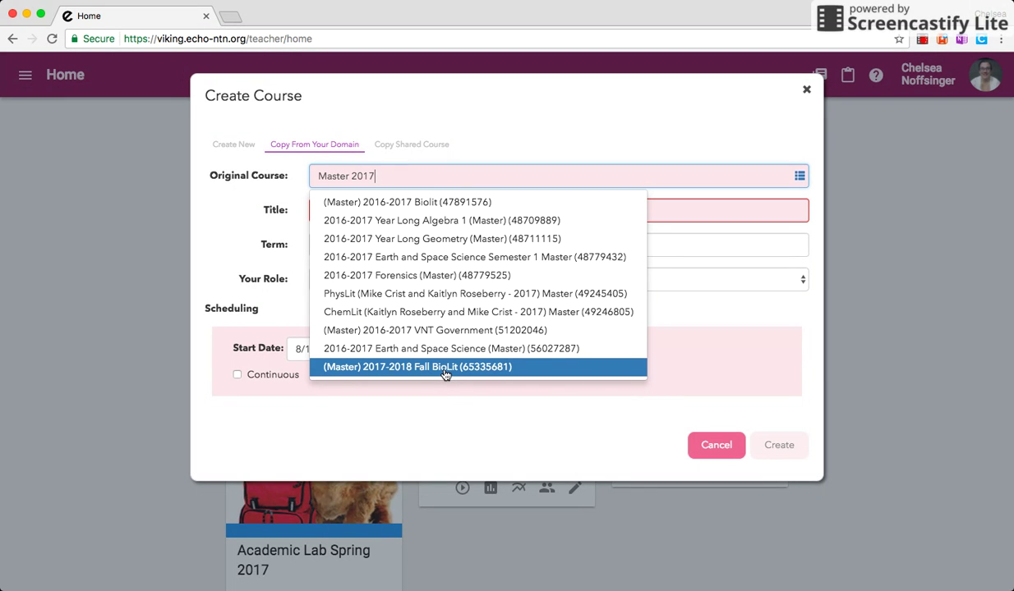
pyautogui.click(444, 370)
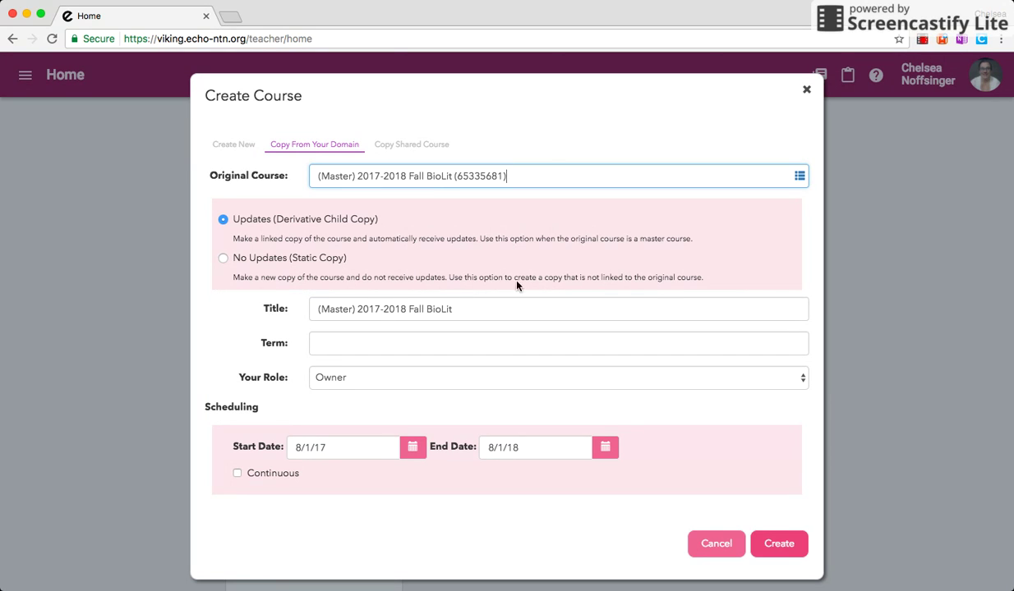
# - Change the copy's title to "2017-2018 Fall Block 3/4 BioLit"
pyautogui.moveTo(357, 309); pyautogui.dragTo(282, 304)
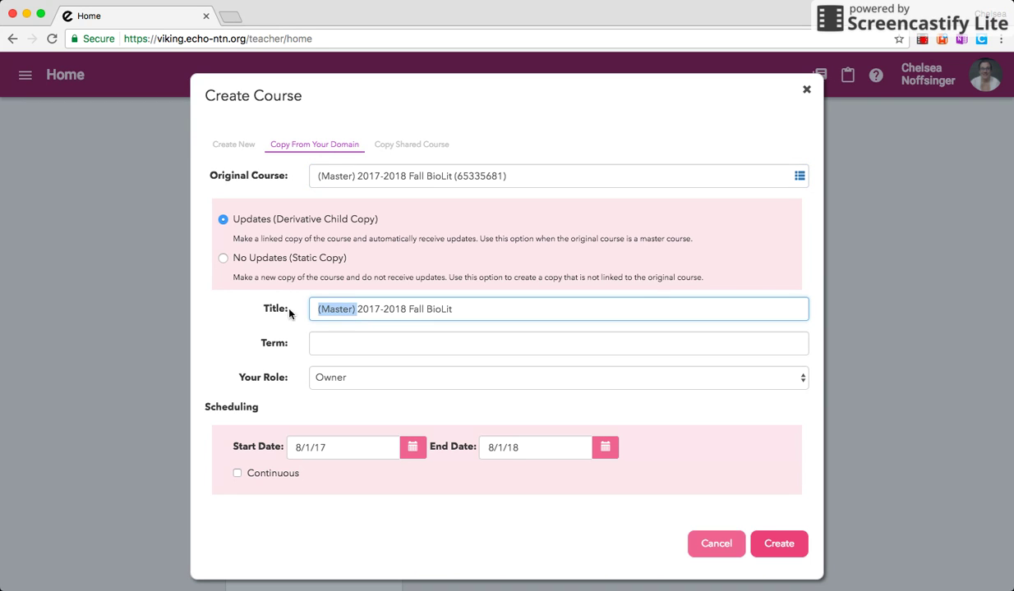
pyautogui.press('BackSpace')
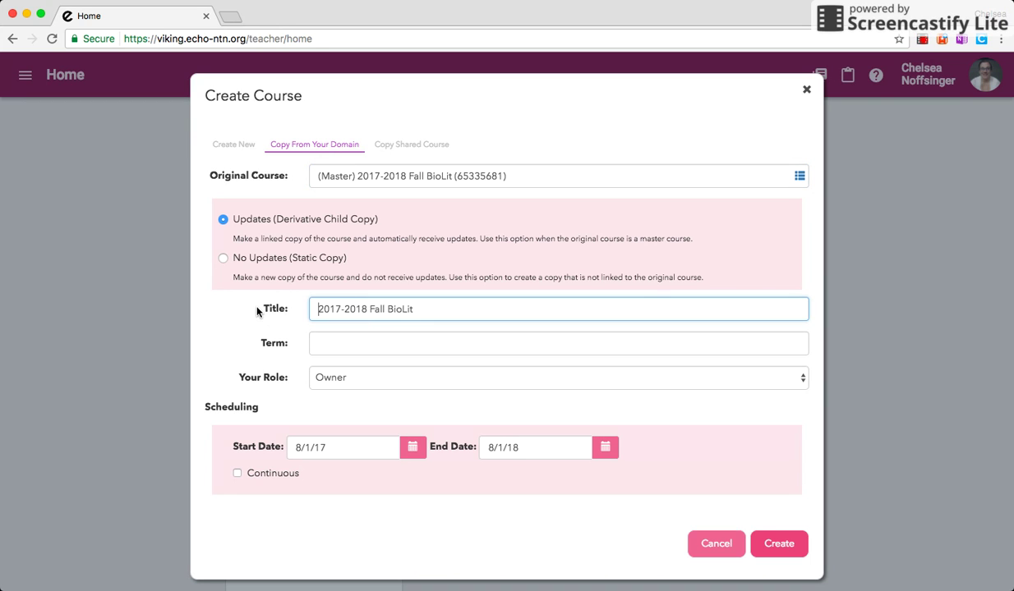
pyautogui.click(386, 308)
pyautogui.write('Block 3/4 B')
# - Set the Block 3/4 course's term to Fall and the role to Teacher-Owner
pyautogui.click(393, 350)
pyautogui.write('FAall')
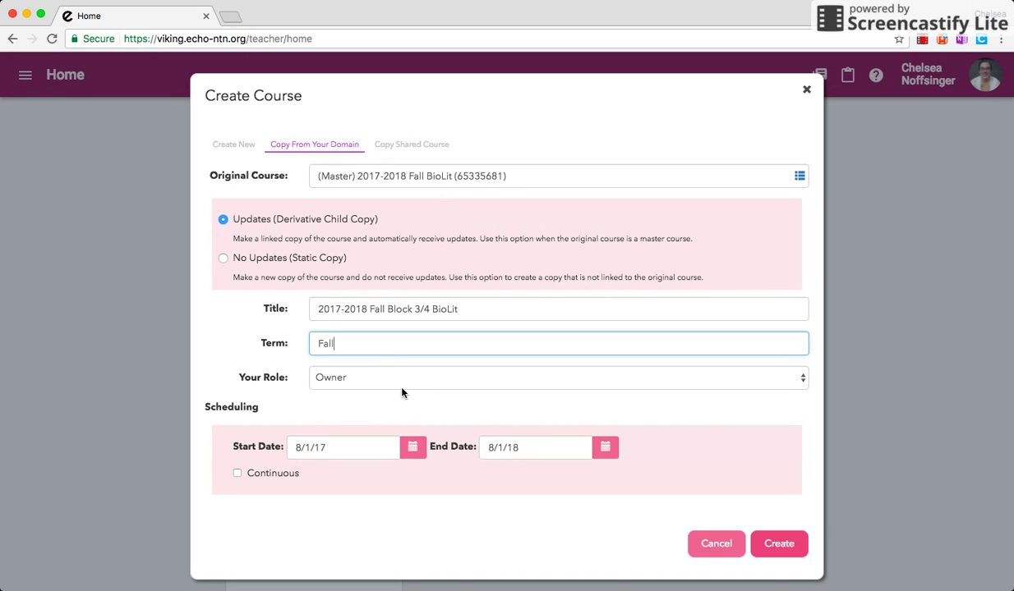
pyautogui.press('Tab')
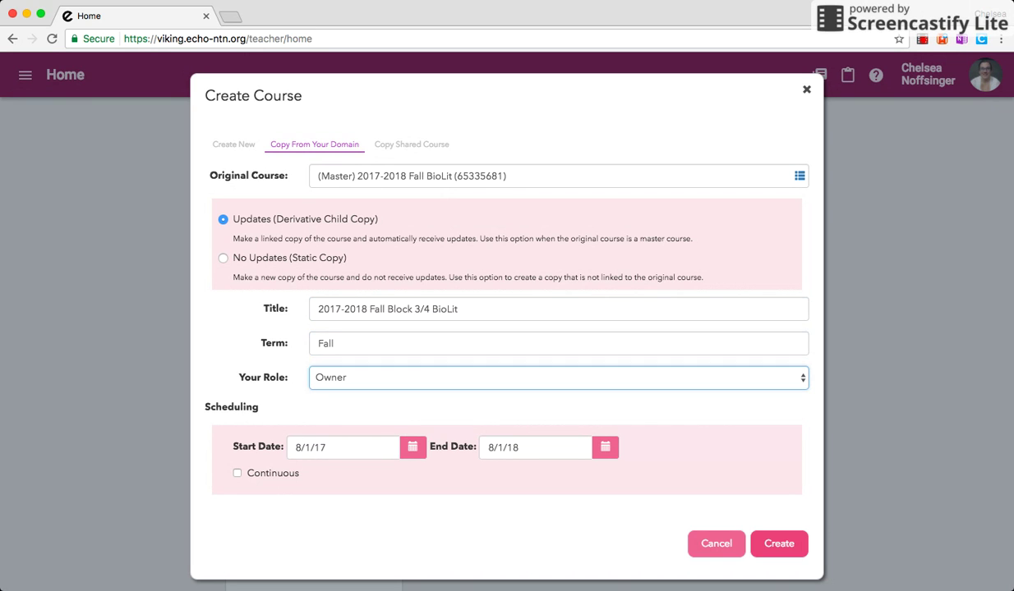
pyautogui.press('t')
# - Schedule the Block 3/4 course from 8/7/17 to 1/15/18 and create it
pyautogui.click(413, 448)
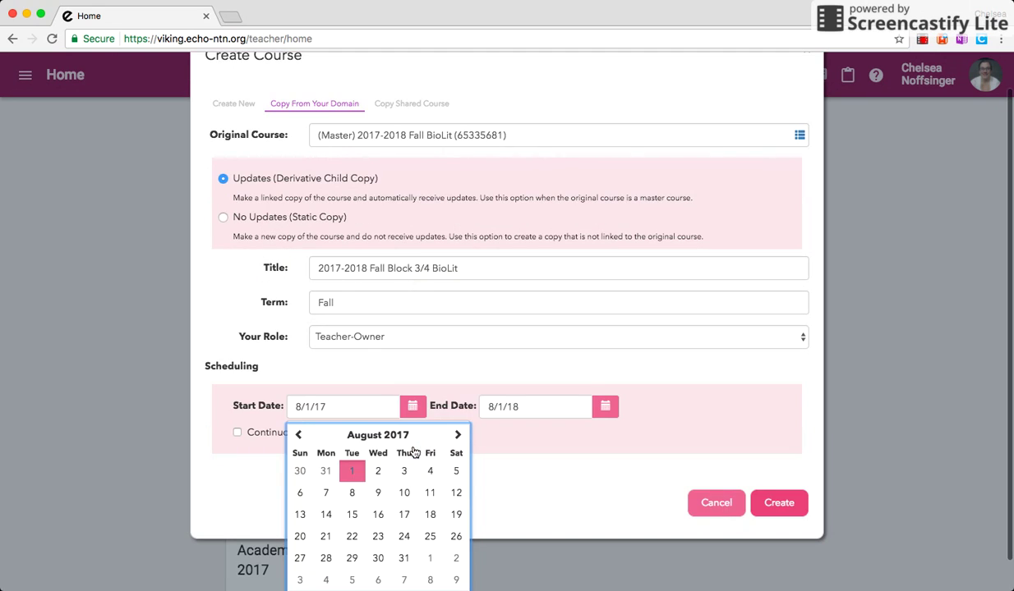
pyautogui.click(325, 493)
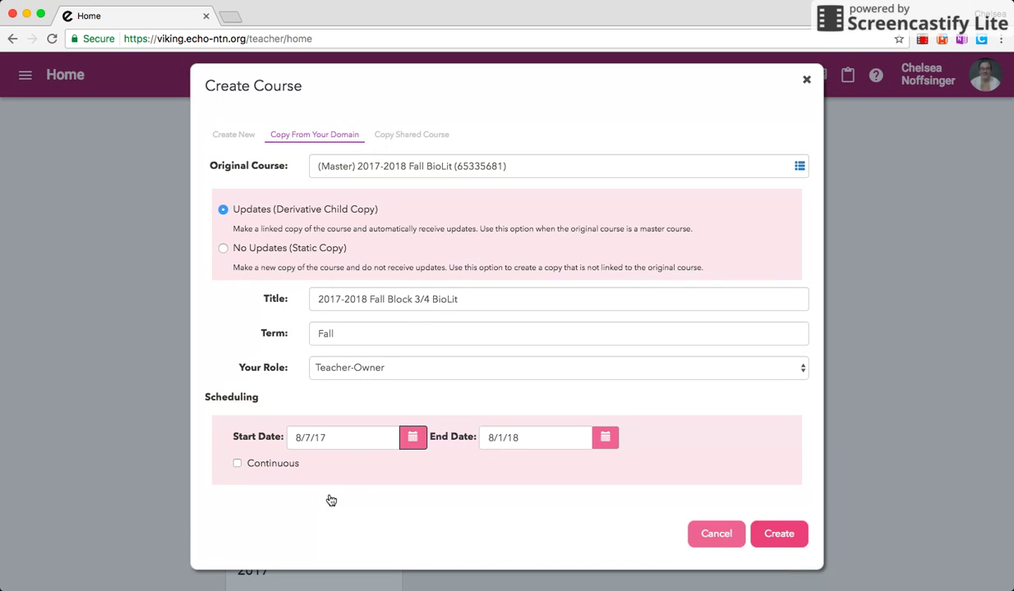
pyautogui.click(604, 437)
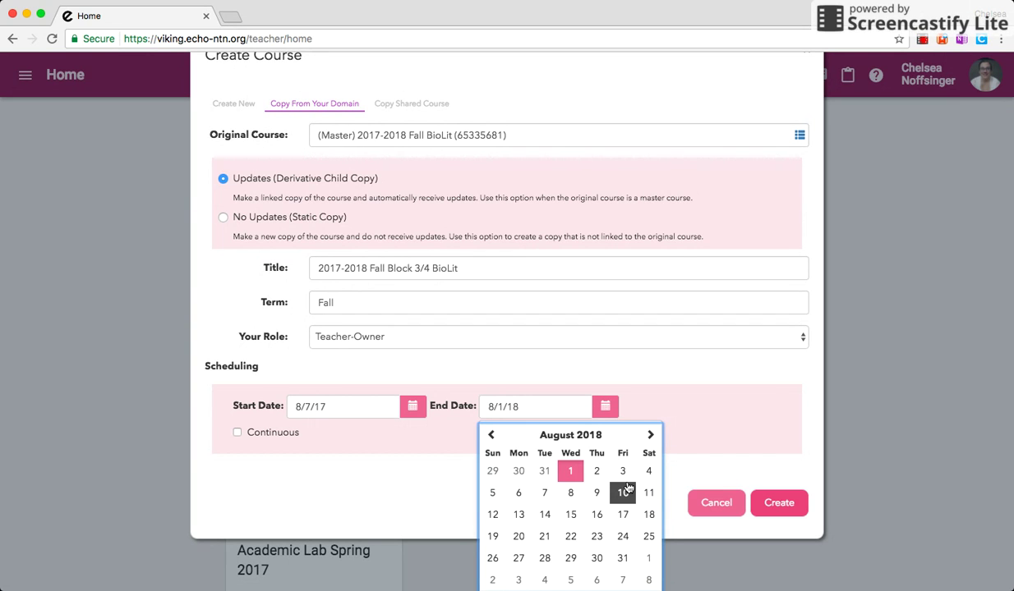
pyautogui.click(650, 435)
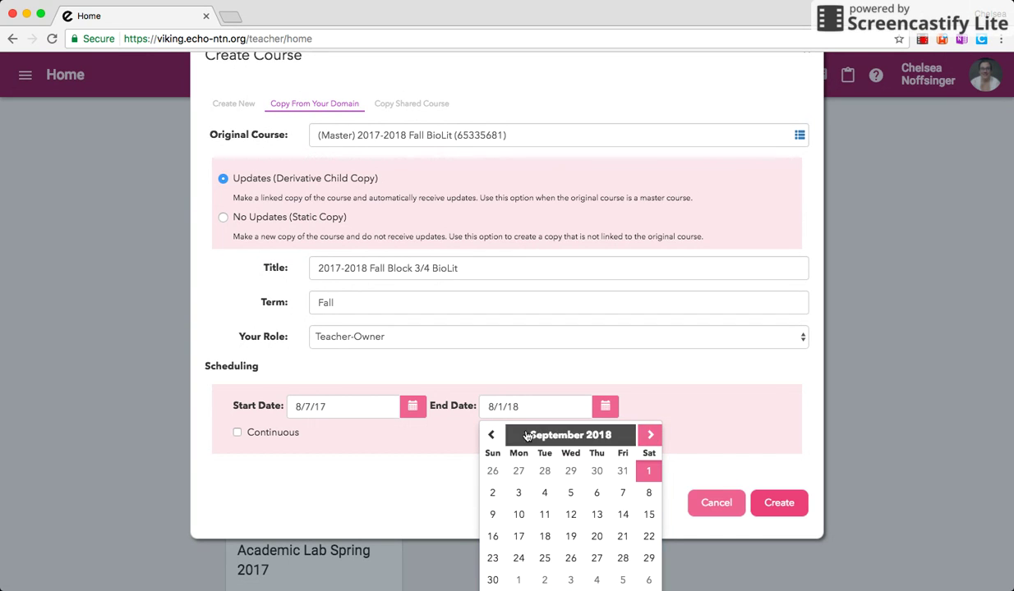
pyautogui.click(489, 436)
pyautogui.click(489, 435)
pyautogui.click(490, 435)
pyautogui.click(489, 435)
pyautogui.click(489, 436)
pyautogui.click(489, 436)
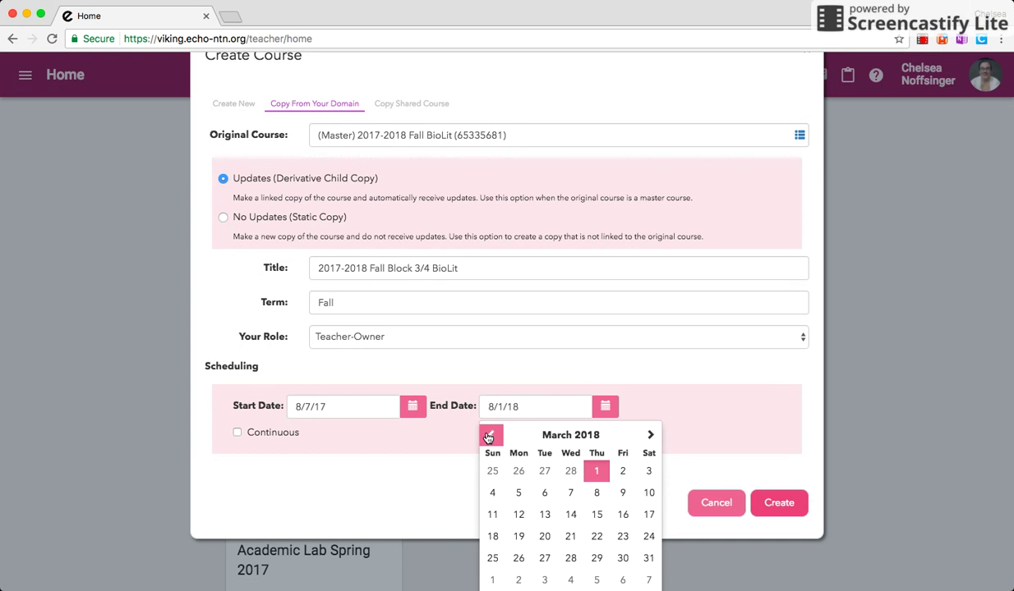
pyautogui.click(489, 436)
pyautogui.click(489, 436)
pyautogui.click(520, 515)
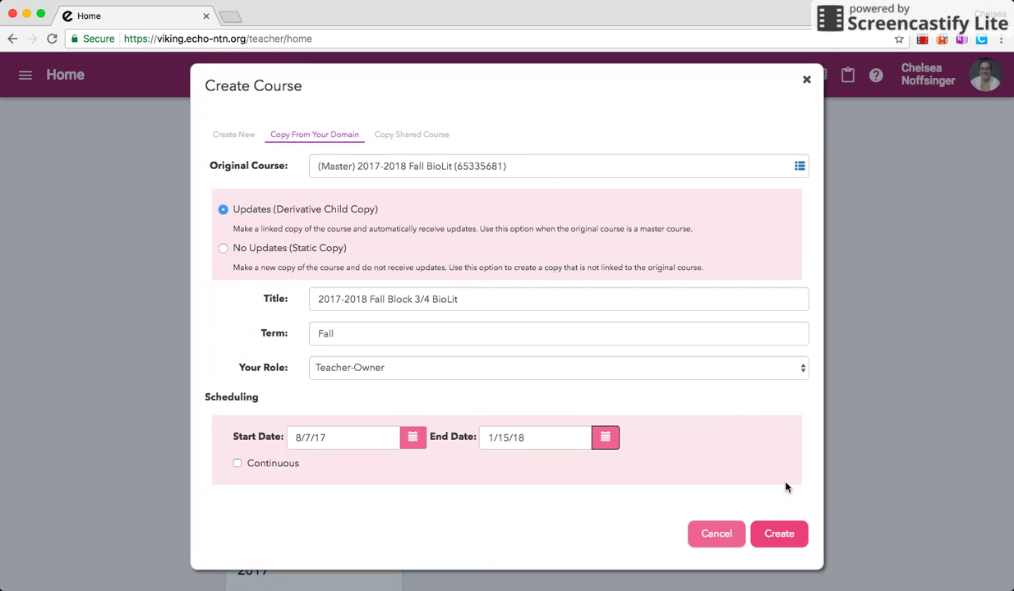
pyautogui.click(787, 534)
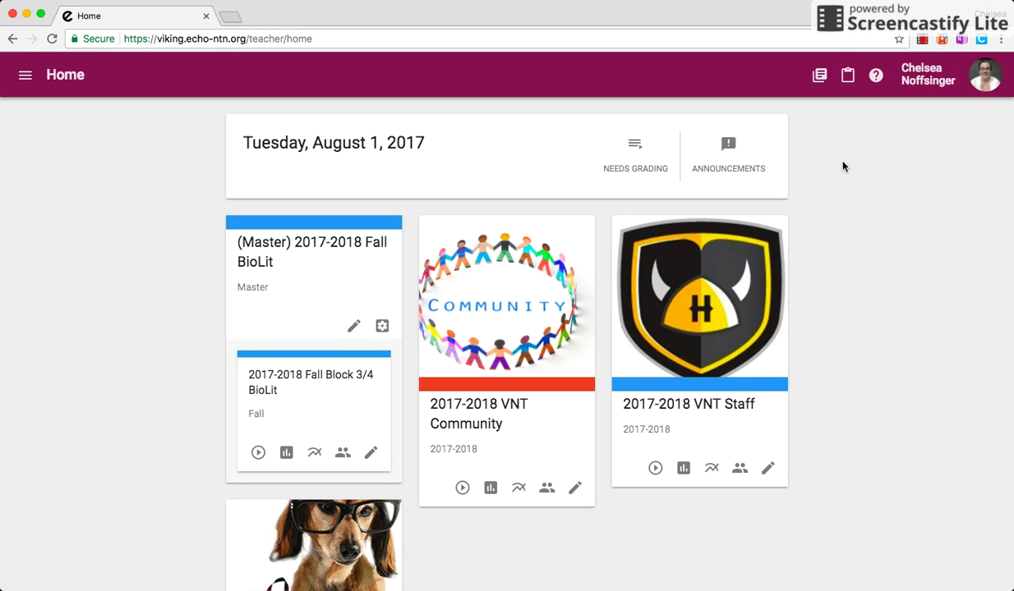
# - Start another course copied from the domain, again using "(Master) 2017-2018 Fall BioLit" as the original
pyautogui.click(819, 75)
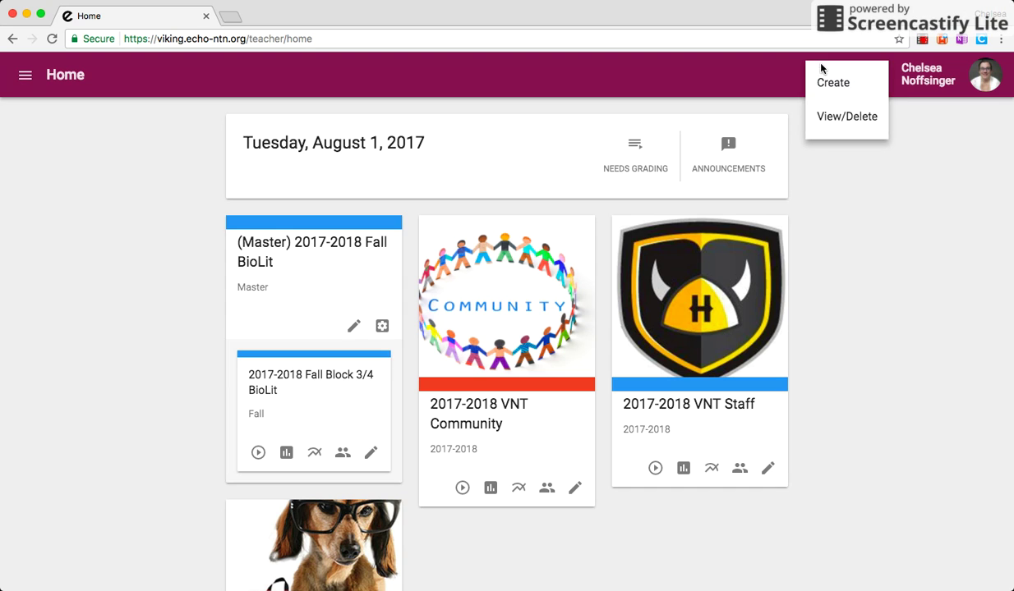
pyautogui.click(828, 83)
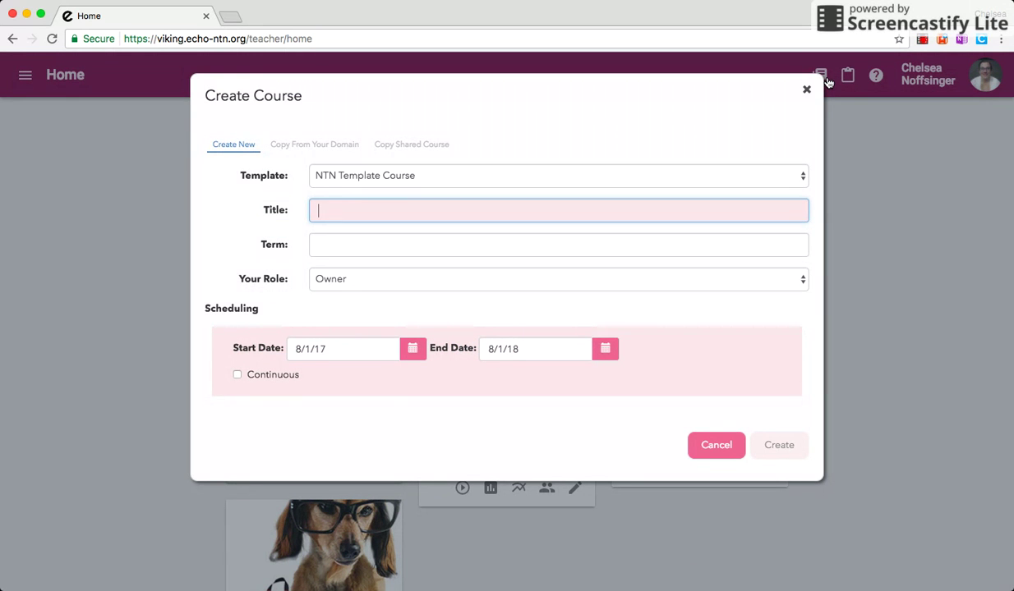
pyautogui.click(338, 145)
pyautogui.write('Master')
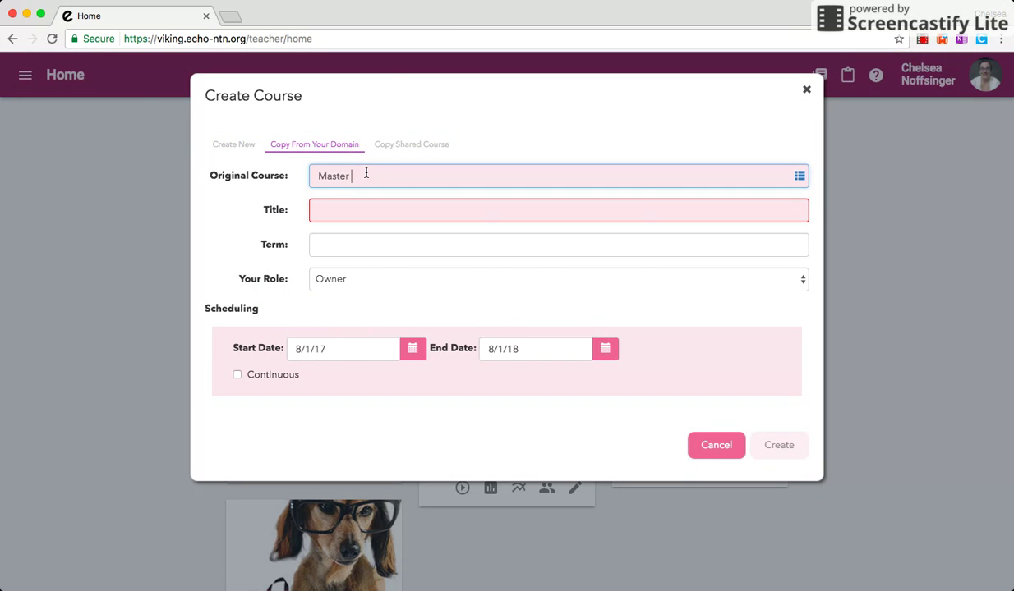
pyautogui.click(407, 367)
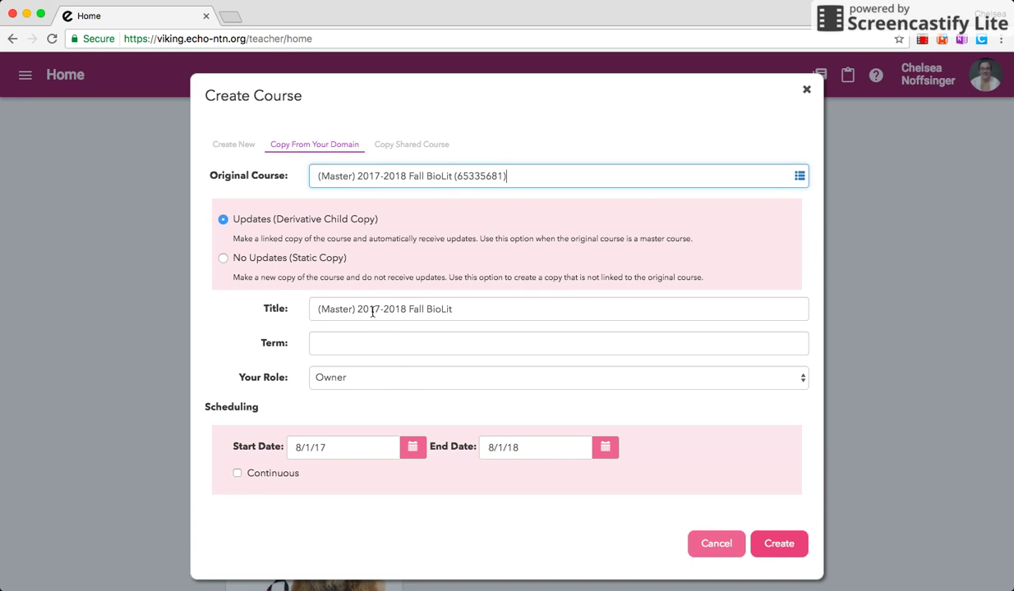
# - Change the second copy's title to "2017-2018 Fall Block 6/7 BioLit"
pyautogui.moveTo(356, 309); pyautogui.dragTo(278, 309)
pyautogui.press('BackSpace')
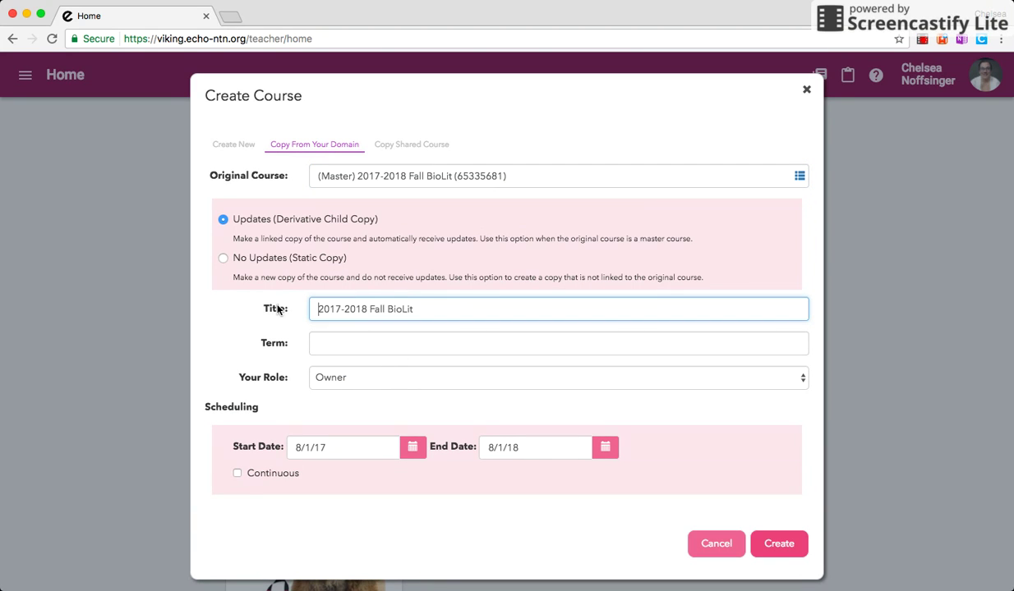
pyautogui.click(387, 308)
pyautogui.write('Block 6/7 B')
# - Set the Block 6/7 course's term to Fall and the role to Teacher-Owner
pyautogui.click(388, 332)
pyautogui.write('Fall')
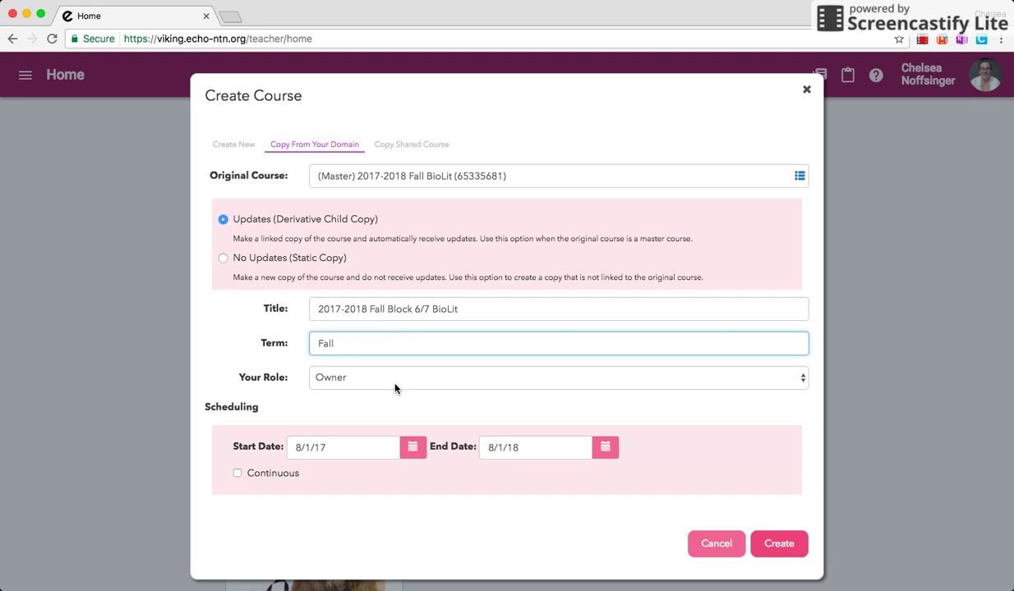
pyautogui.press('Tab')
pyautogui.click(380, 398)
# - Schedule the Block 6/7 course from 8/7/17 to 1/15/18 and create it
pyautogui.click(412, 447)
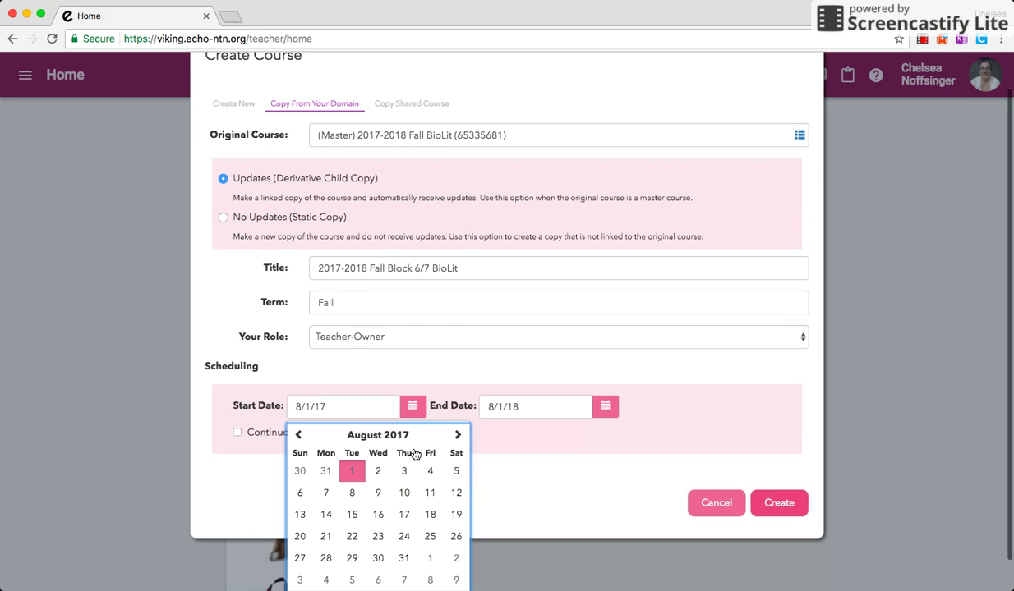
pyautogui.click(325, 496)
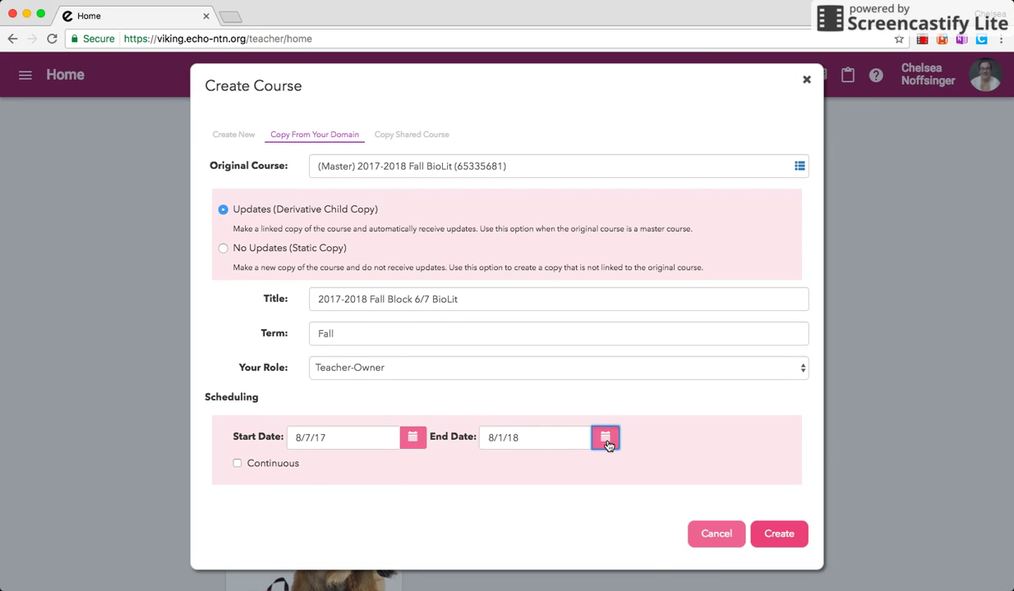
pyautogui.click(606, 436)
pyautogui.click(490, 436)
pyautogui.click(490, 435)
pyautogui.click(490, 435)
pyautogui.click(491, 435)
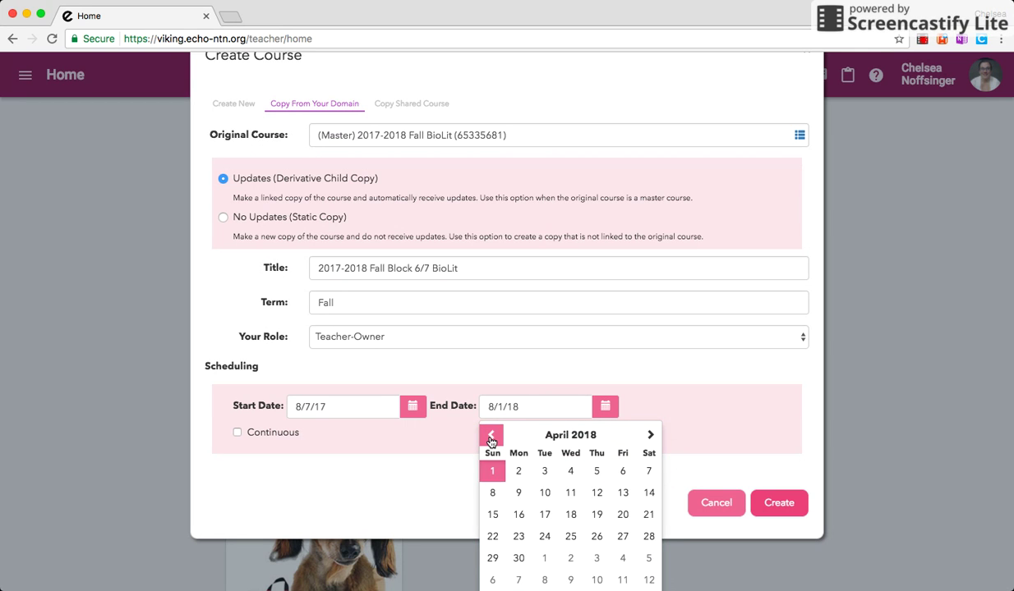
pyautogui.click(491, 435)
pyautogui.click(491, 435)
pyautogui.click(491, 435)
pyautogui.click(518, 515)
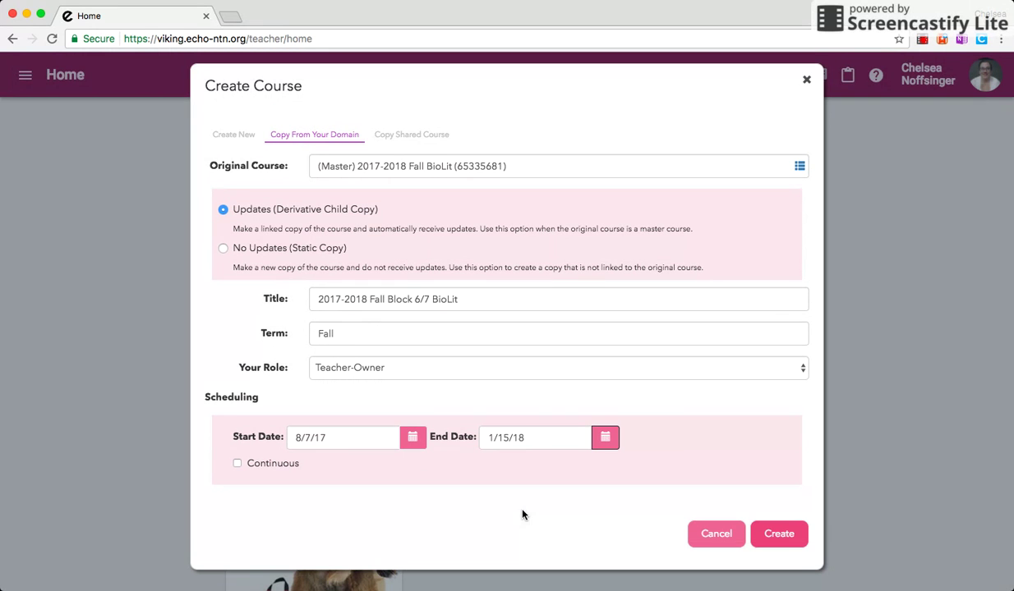
pyautogui.click(778, 533)
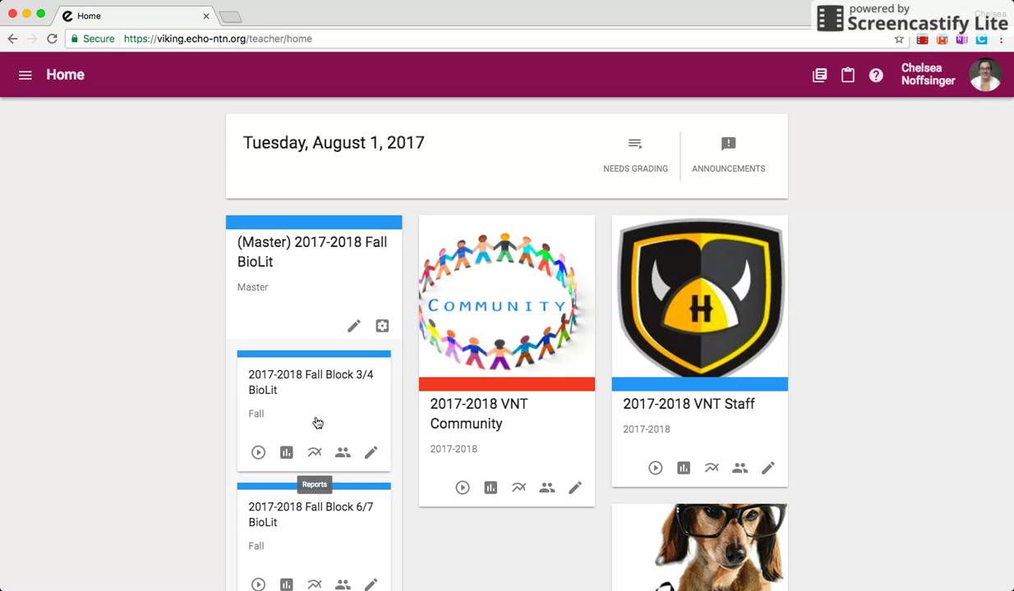
# - Open the "(Master) 2017-2018 Fall BioLit" course in the editor
pyautogui.scroll(-3, 93, 294)
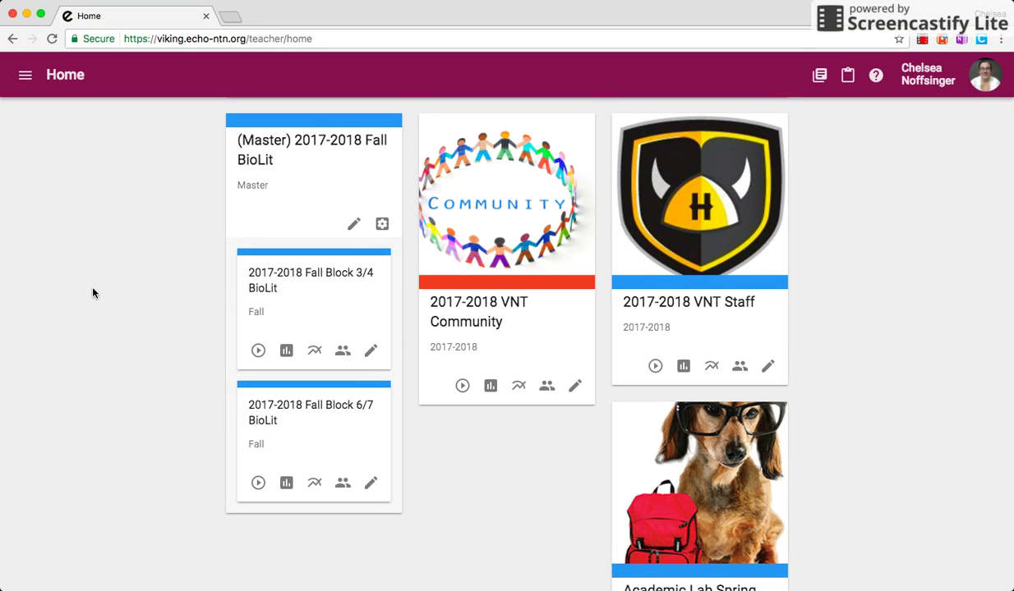
pyautogui.click(298, 181)
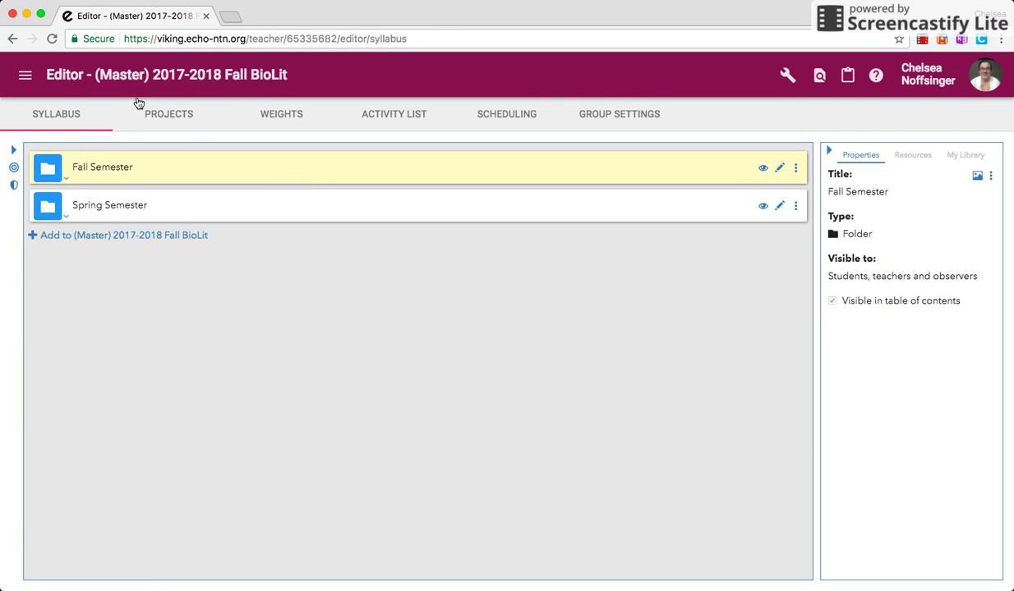
pyautogui.click(15, 86)
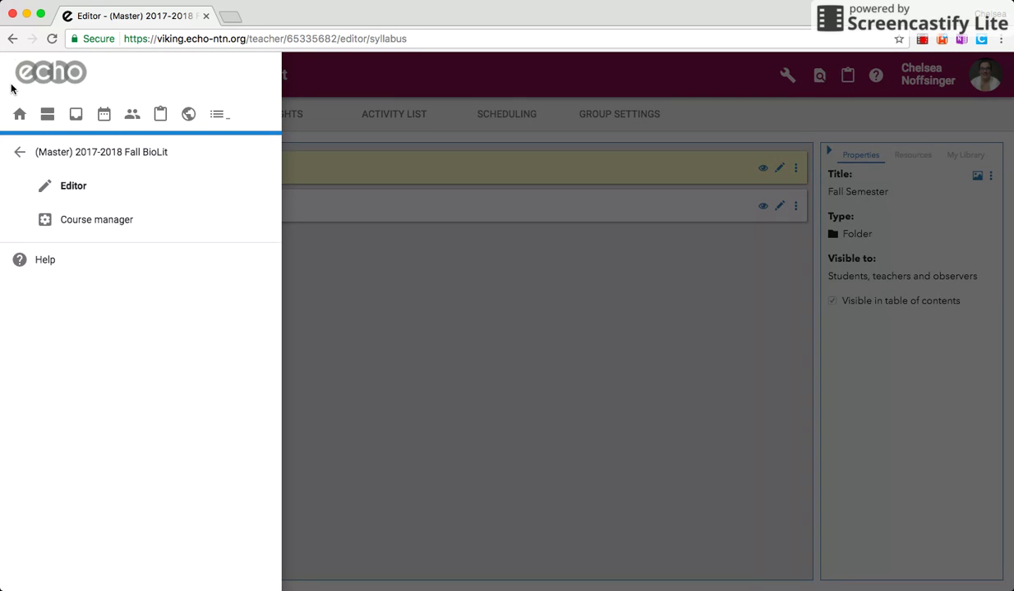
pyautogui.click(418, 256)
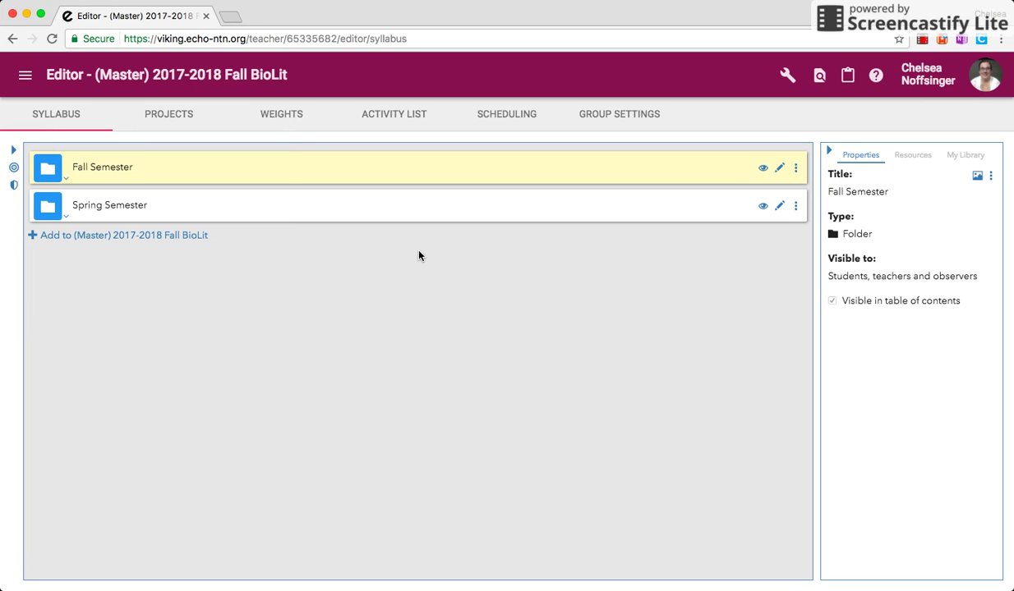
# - Add a file-attachment activity titled "Picture" with an uploaded image to the master course's Fall Semester folder
pyautogui.click(66, 178)
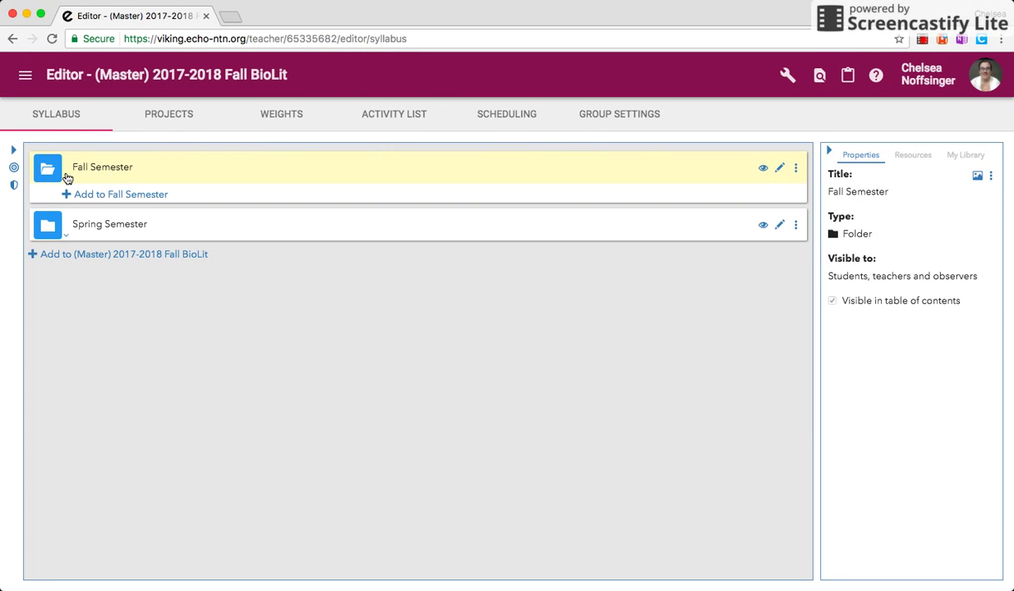
pyautogui.click(84, 195)
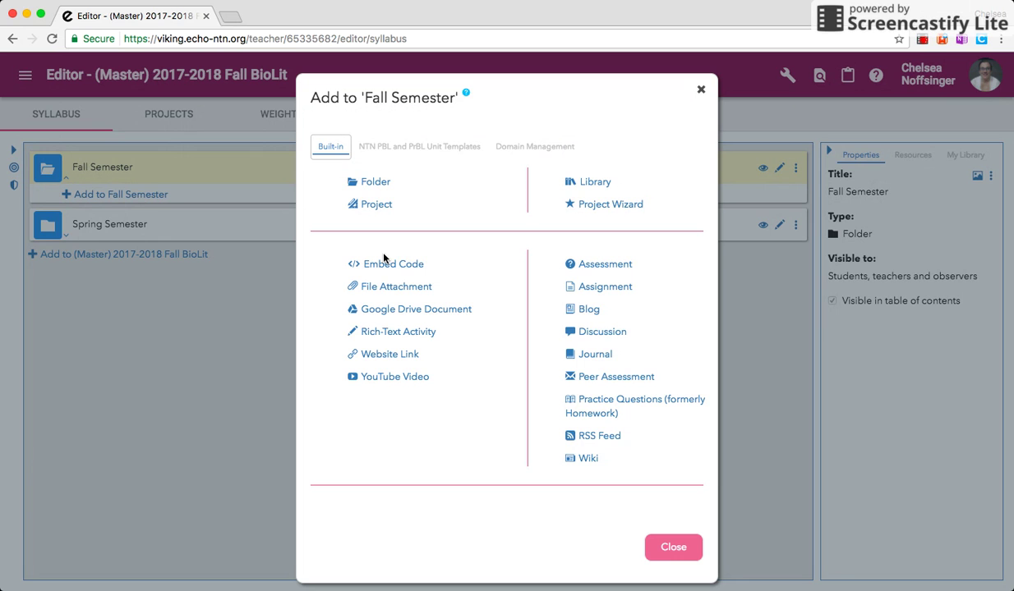
pyautogui.click(418, 285)
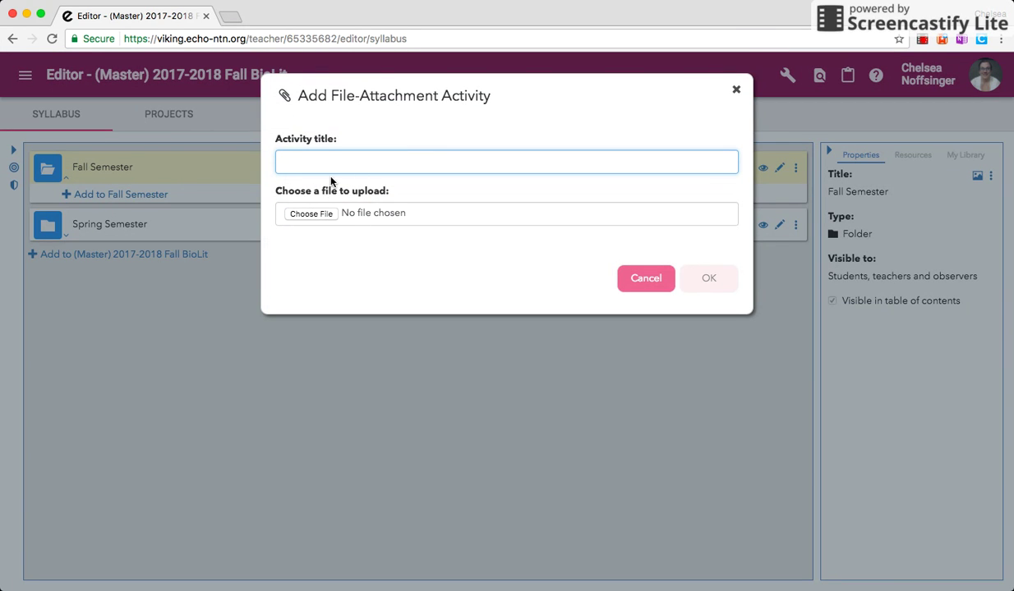
pyautogui.write('Picture')
pyautogui.click(311, 215)
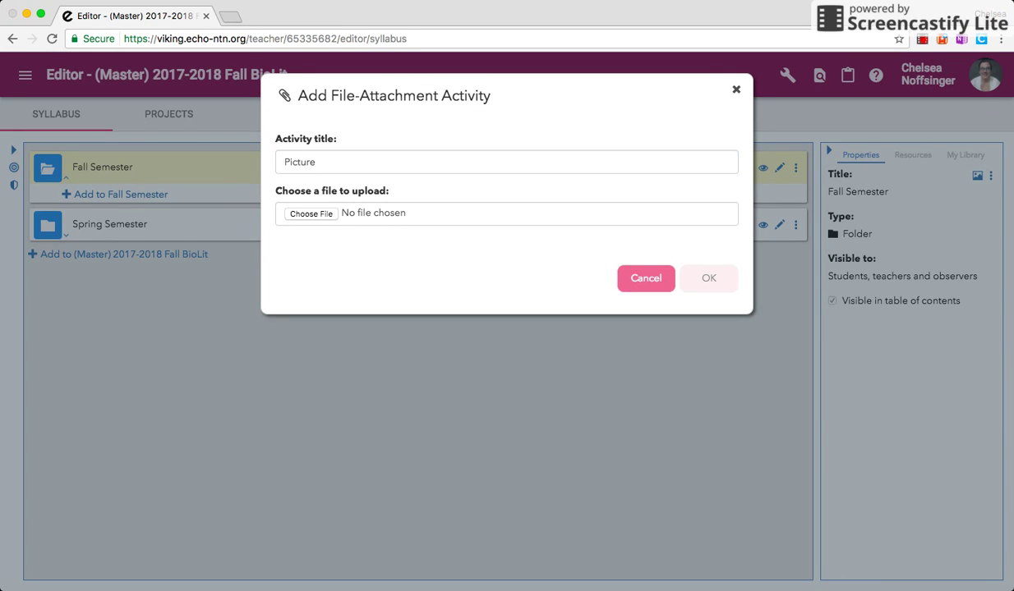
pyautogui.click(714, 286)
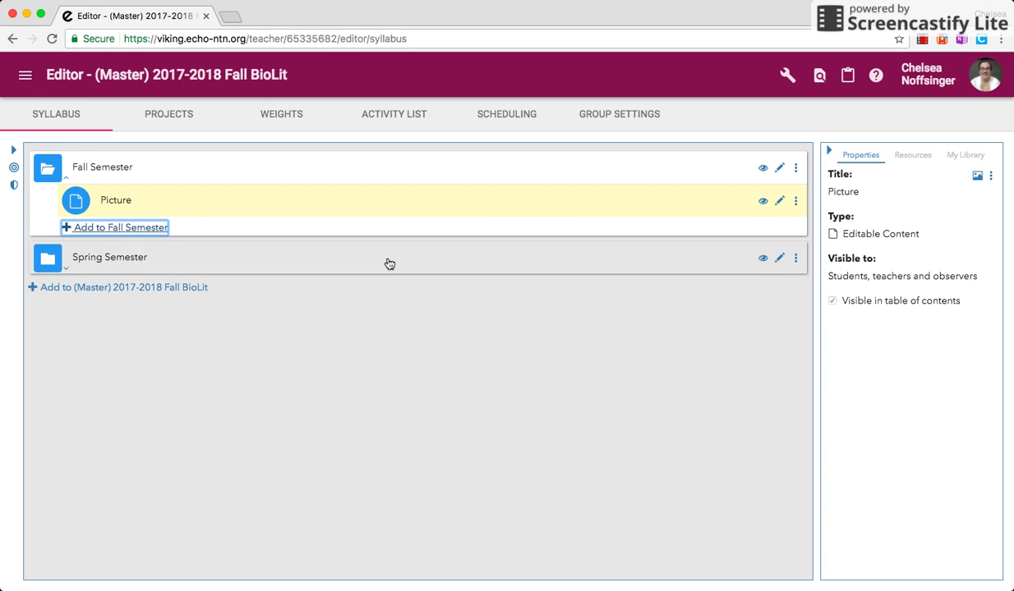
# - Check the Picture activity in the Fall Semester folder of the Block 3/4 BioLit course
pyautogui.click(26, 75)
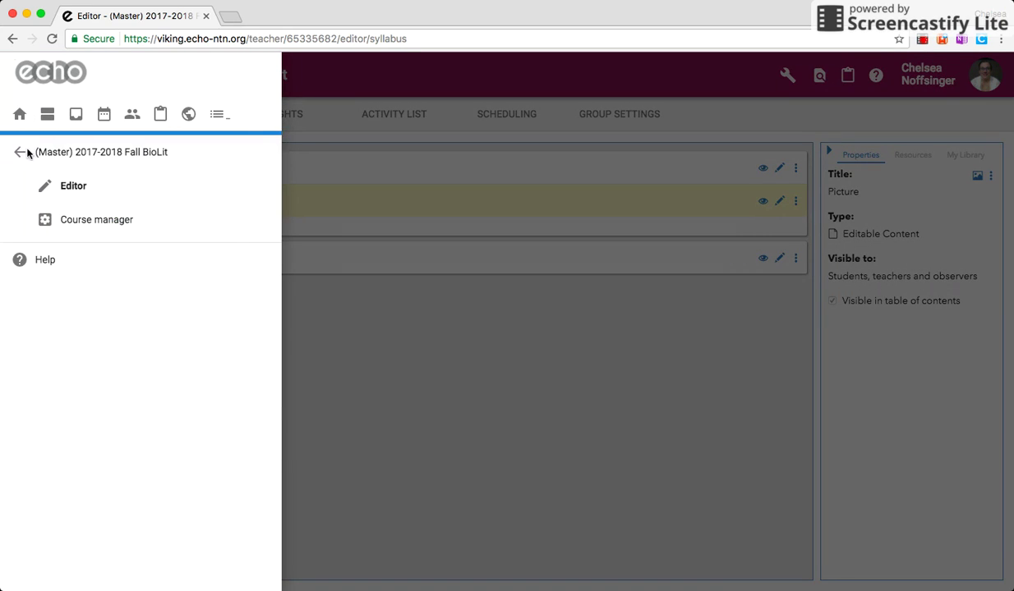
pyautogui.click(11, 114)
pyautogui.scroll(-3, 174, 394)
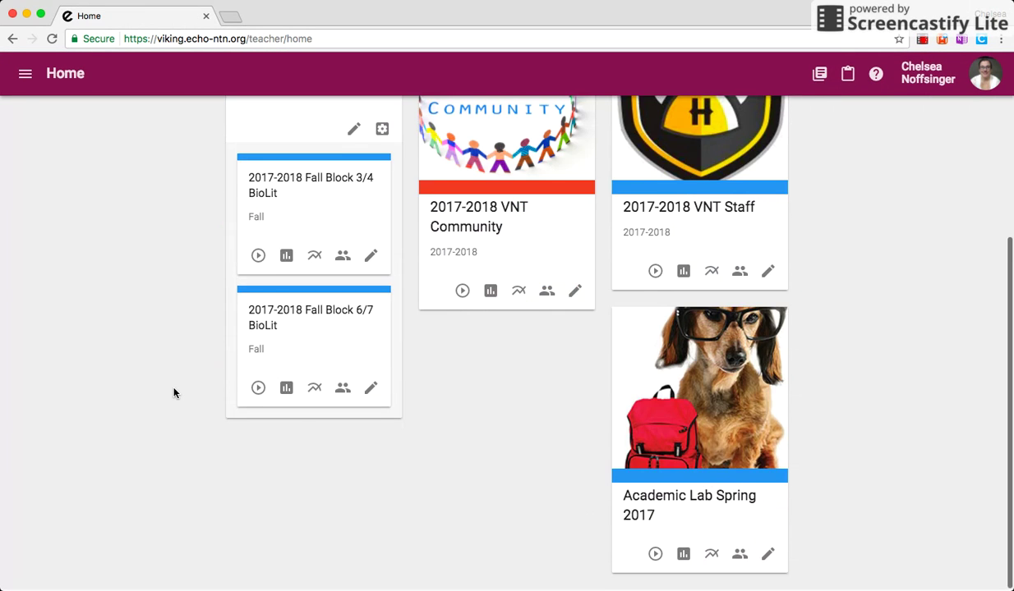
pyautogui.click(326, 183)
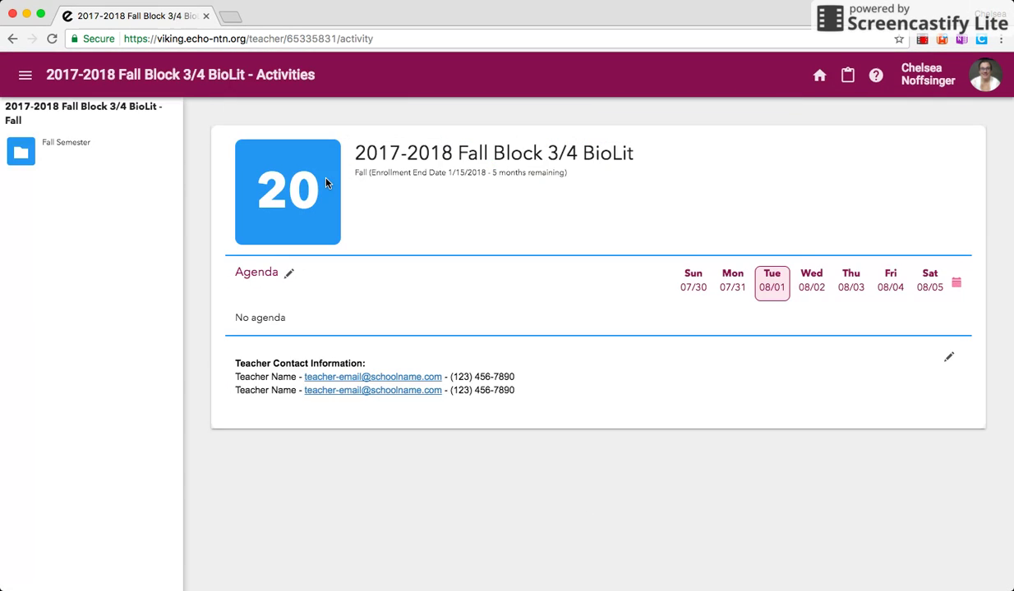
pyautogui.click(82, 158)
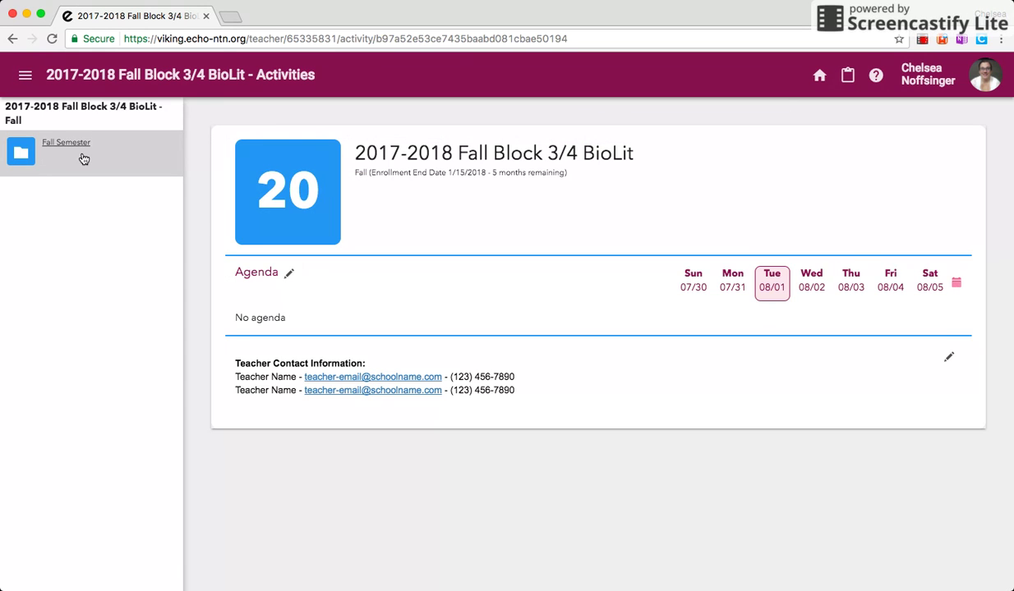
pyautogui.click(283, 249)
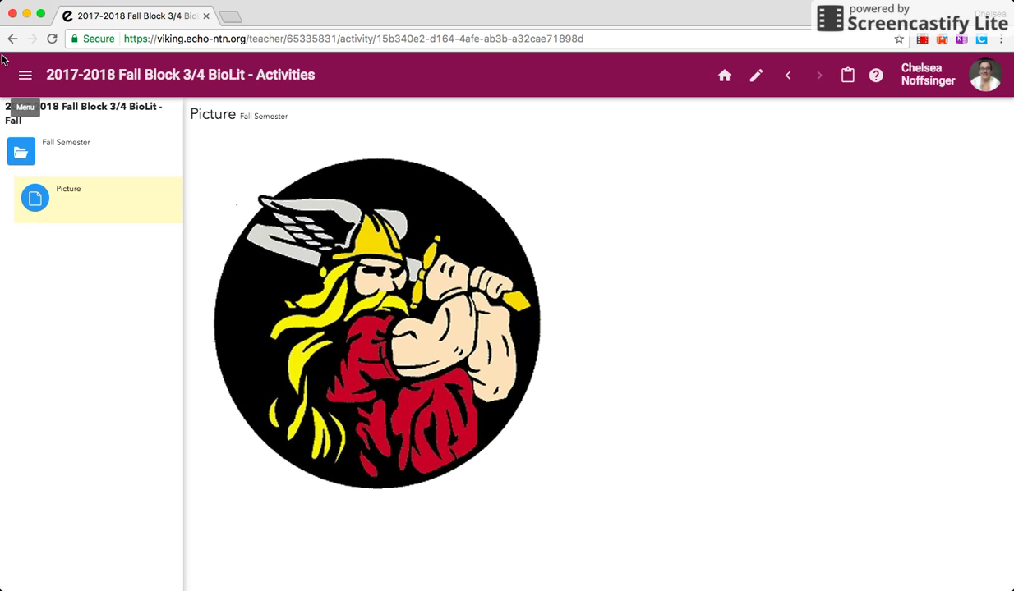
# - Check the Picture activity in the Fall Semester folder of the Block 6/7 BioLit course
pyautogui.click(25, 75)
pyautogui.click(22, 114)
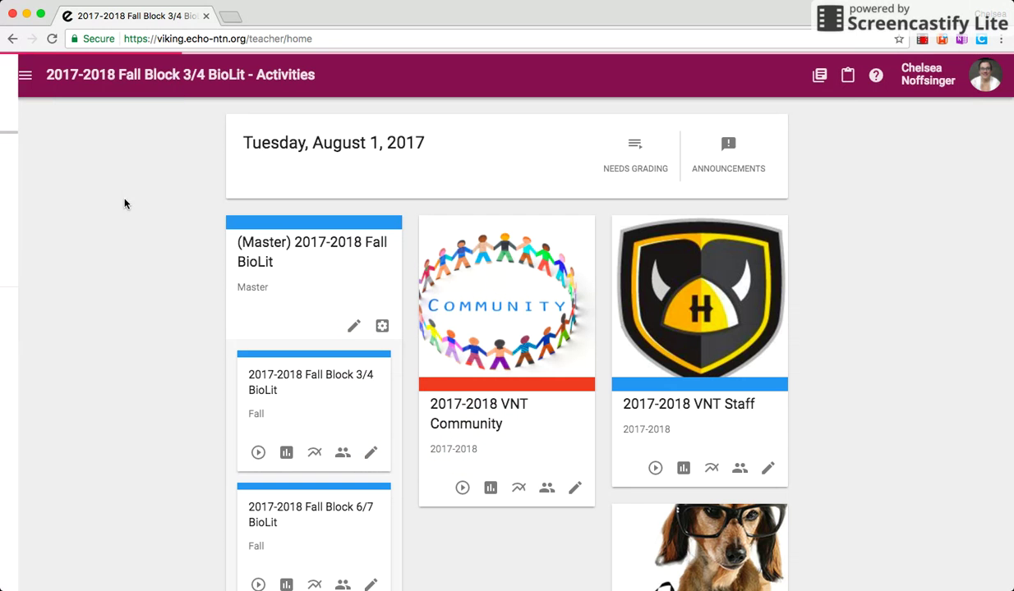
pyautogui.click(333, 510)
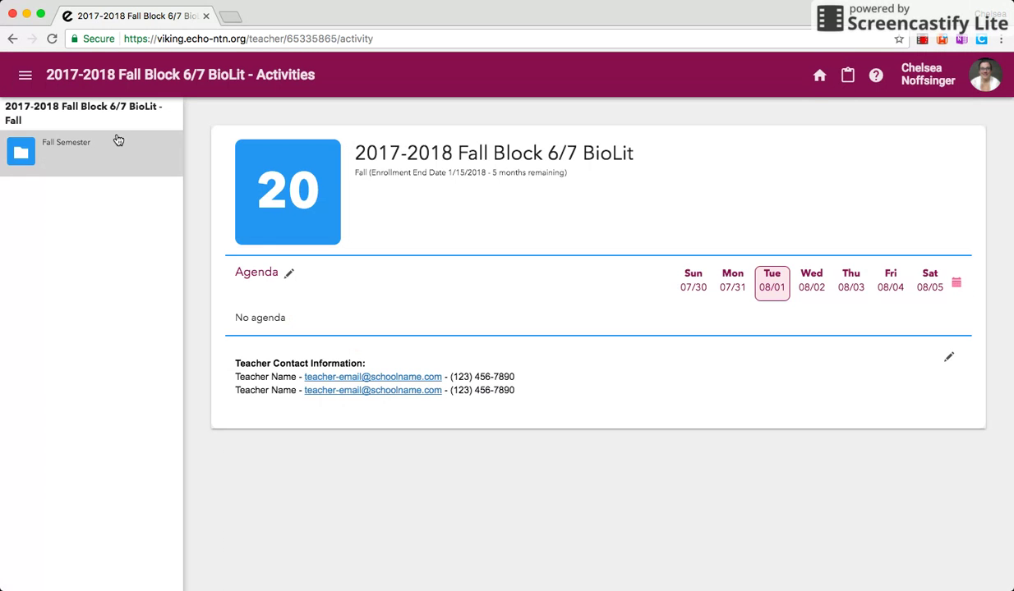
pyautogui.click(96, 157)
pyautogui.click(234, 252)
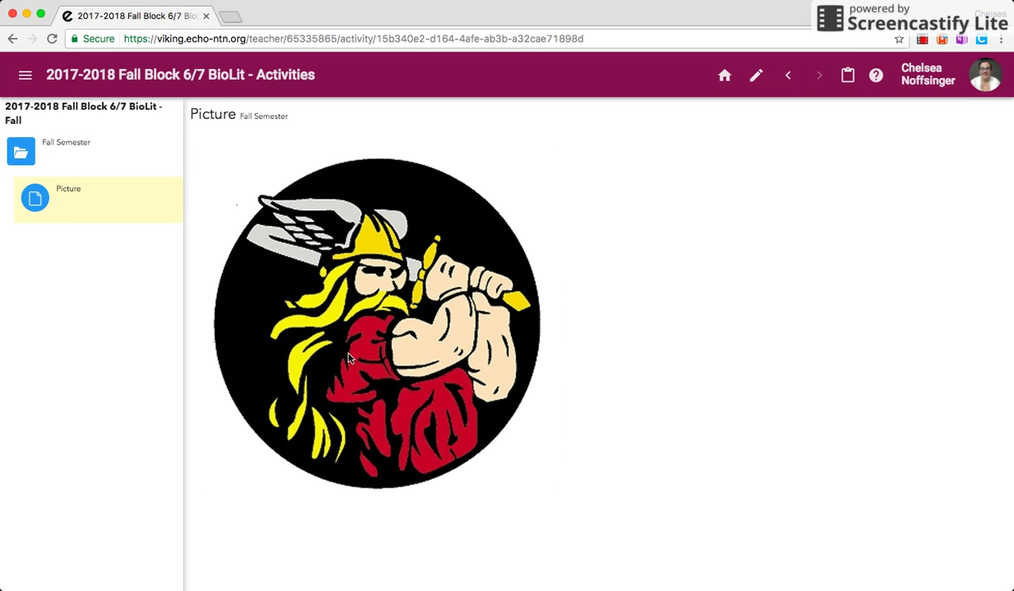
# - Return to the home page and open the Block 3/4 BioLit course's syllabus in the editor
pyautogui.click(24, 76)
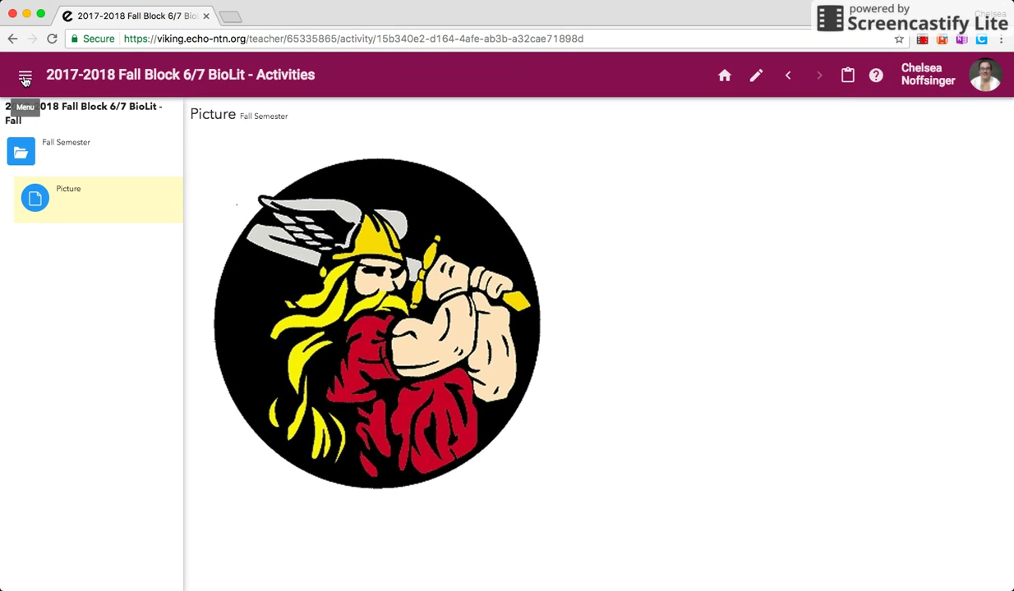
pyautogui.click(21, 114)
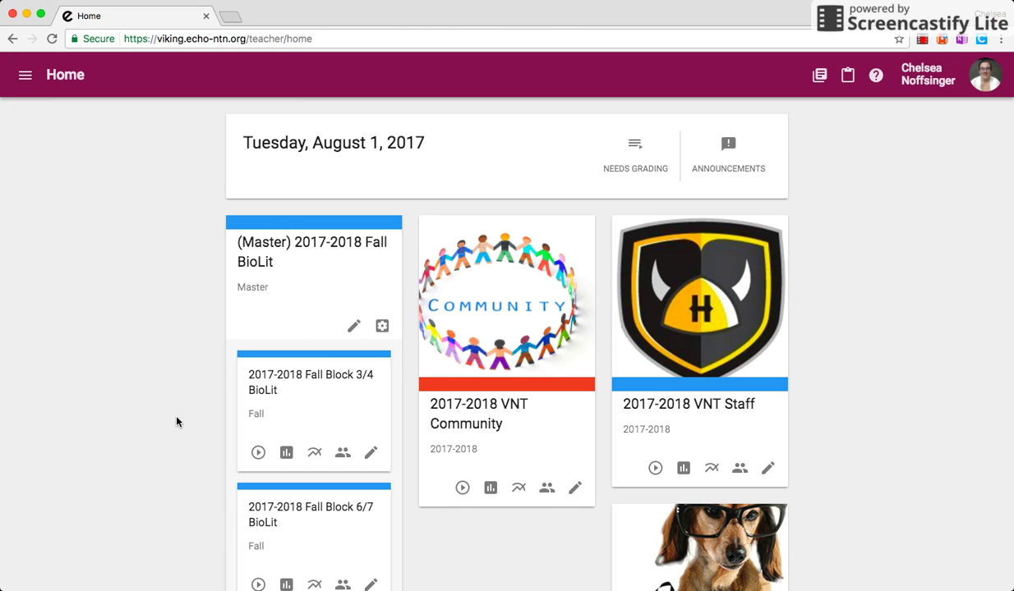
pyautogui.scroll(-1, 176, 422)
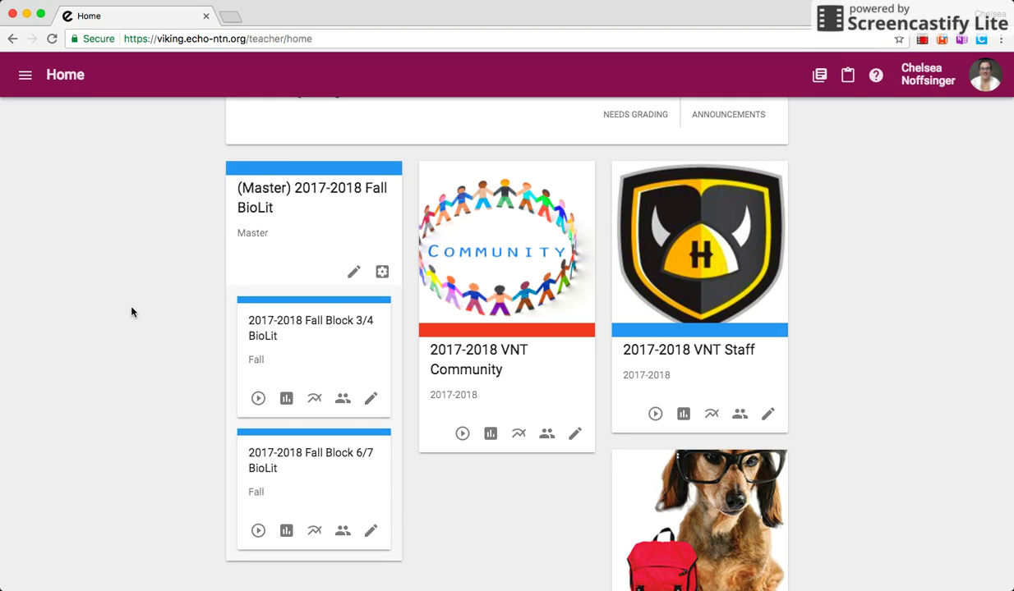
pyautogui.click(281, 324)
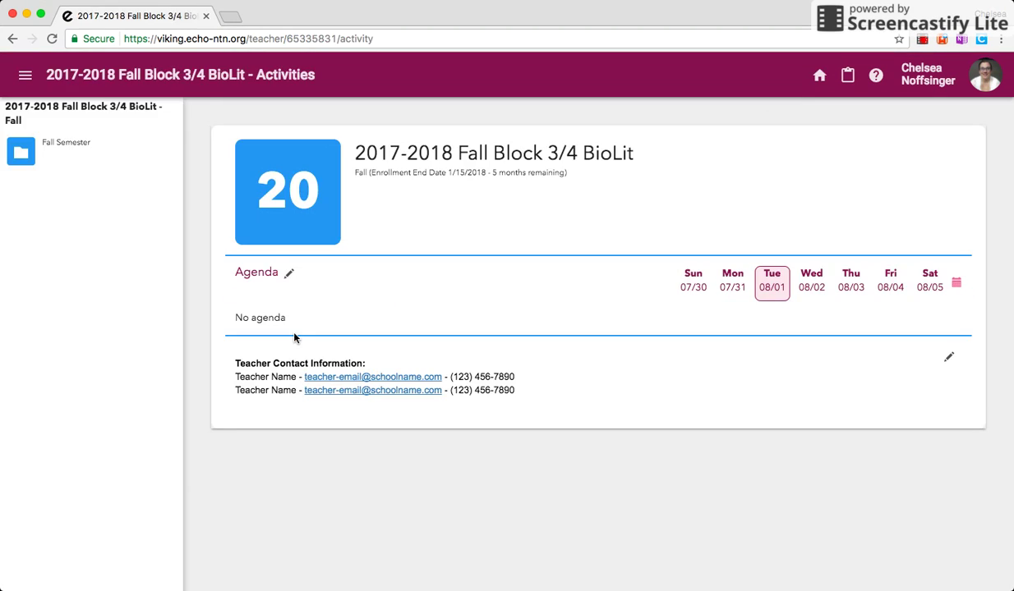
pyautogui.click(24, 73)
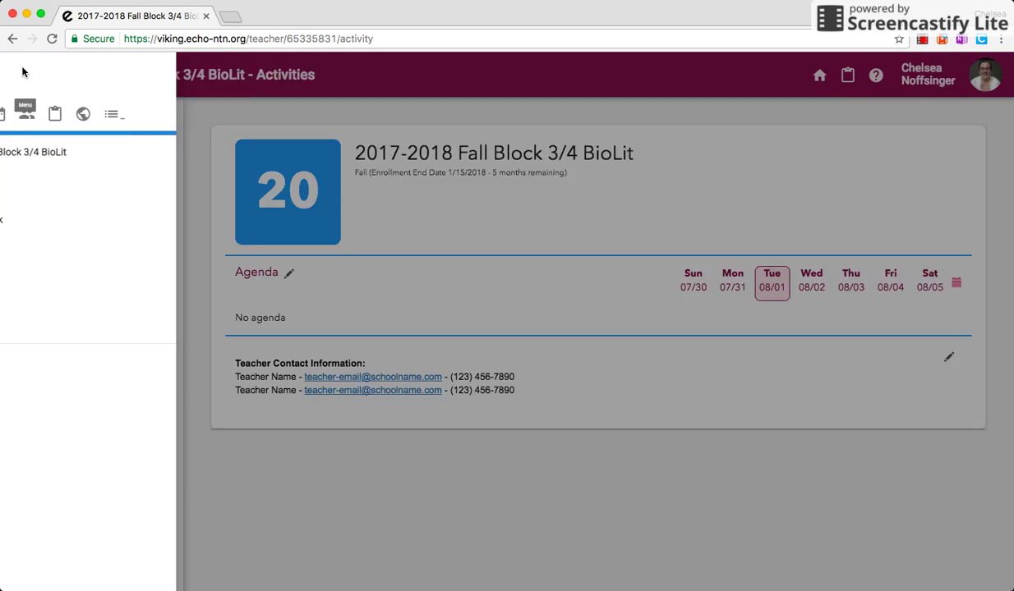
pyautogui.click(84, 322)
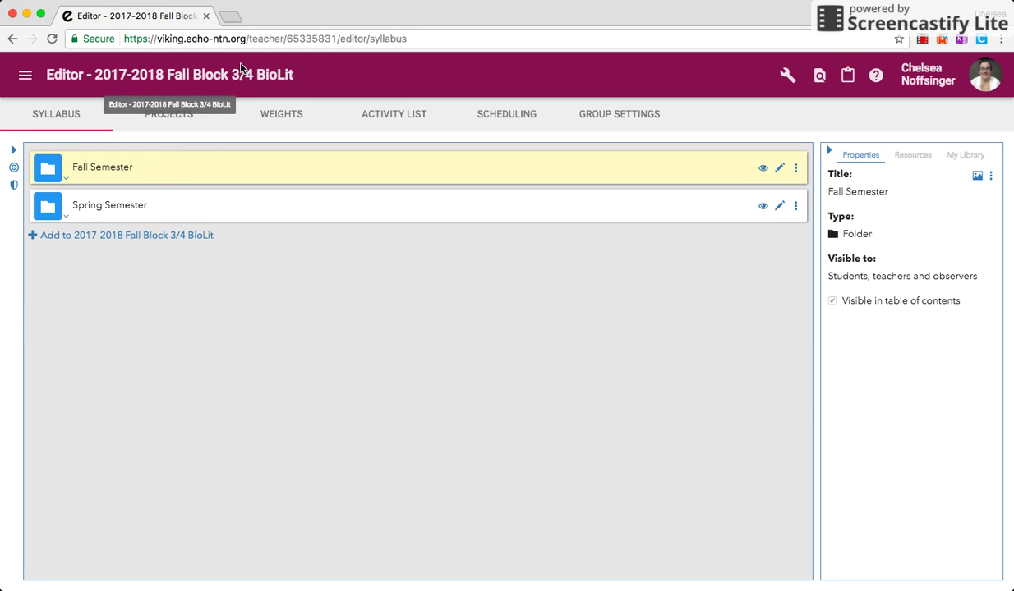
# - View the master BioLit course's syllabus in the editor and return to the home page
pyautogui.click(32, 70)
pyautogui.click(19, 110)
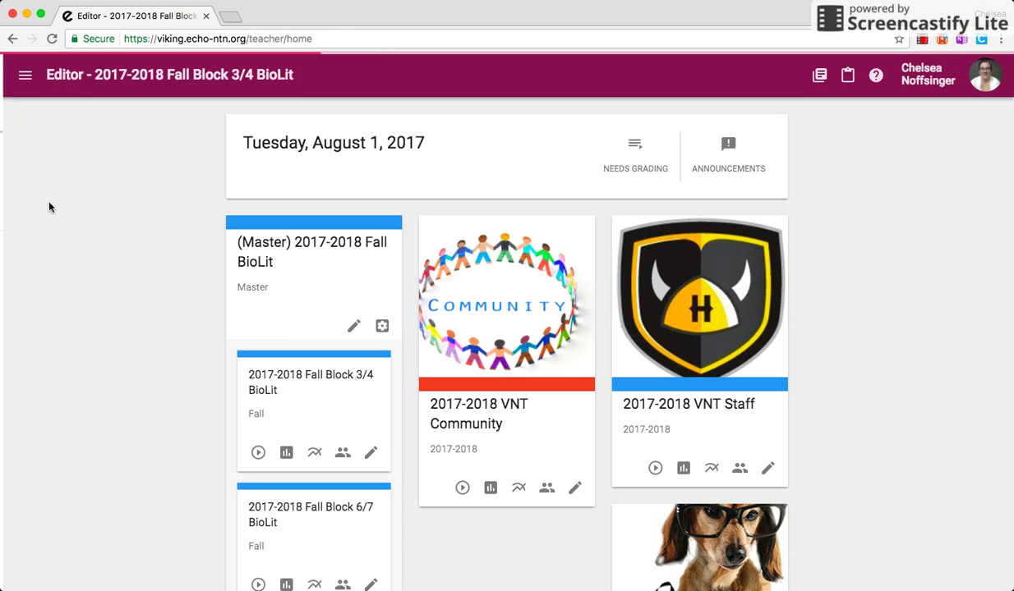
pyautogui.click(301, 287)
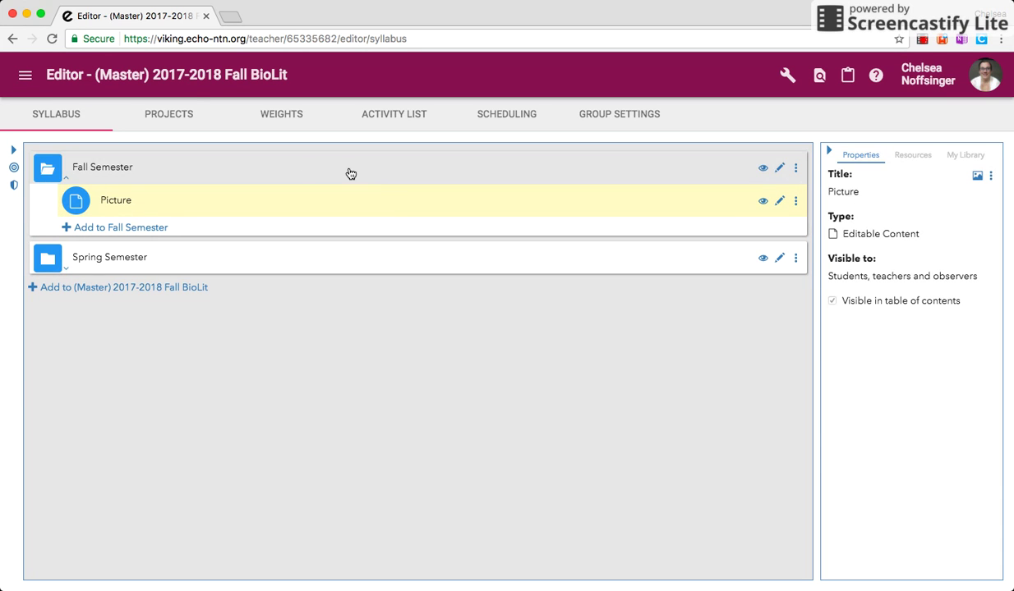
pyautogui.click(25, 75)
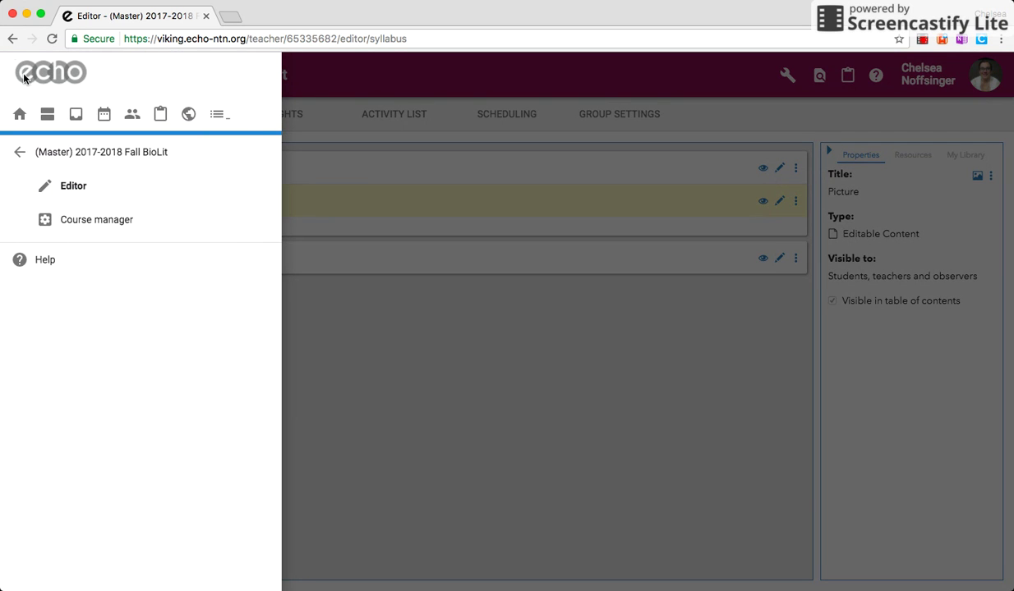
pyautogui.click(19, 116)
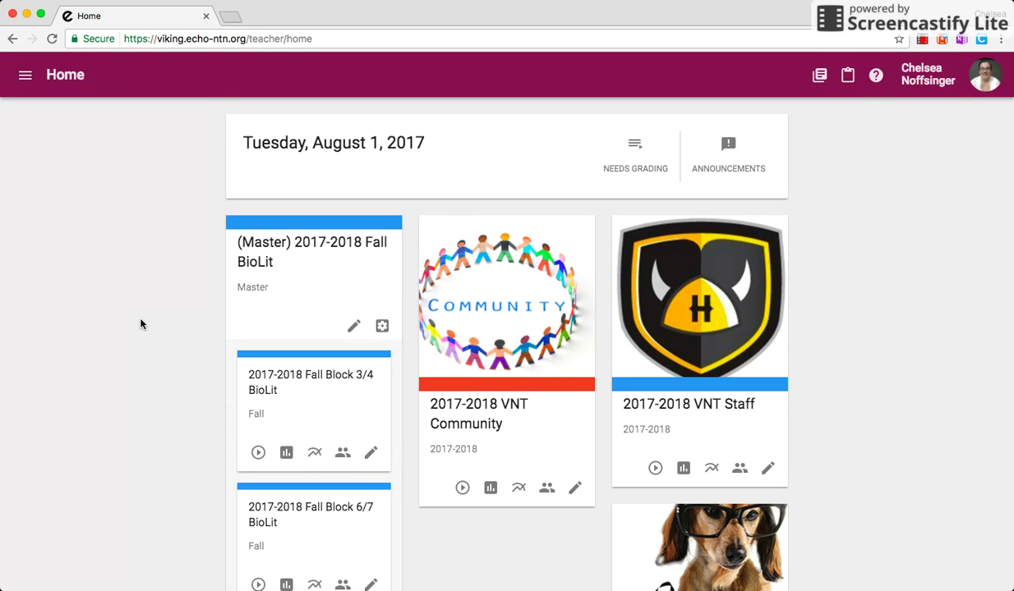
# - Open the course settings of the (Master) 2017-2018 Fall BioLit course from its editor
pyautogui.click(265, 287)
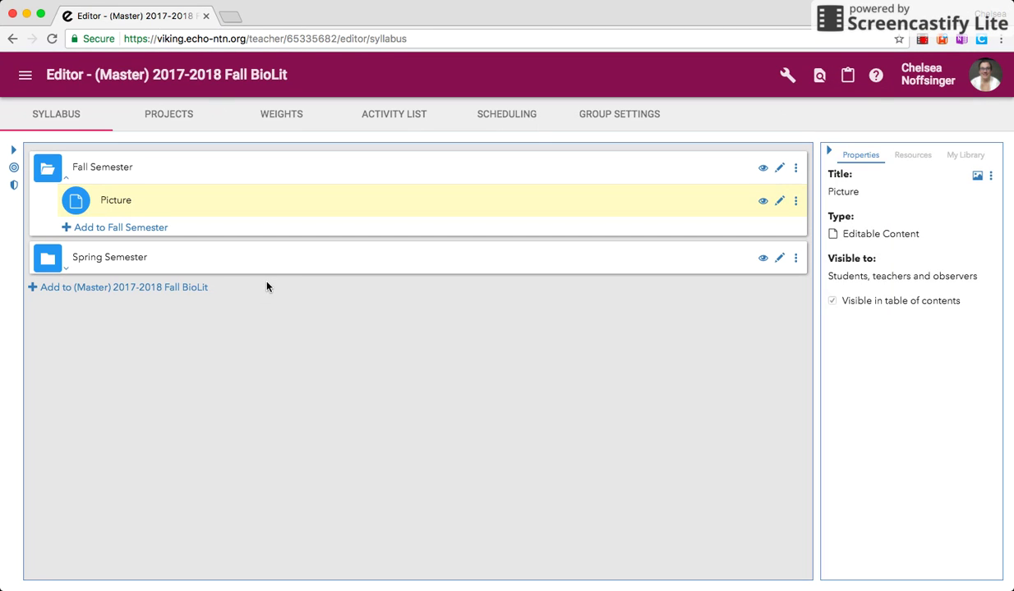
pyautogui.click(787, 74)
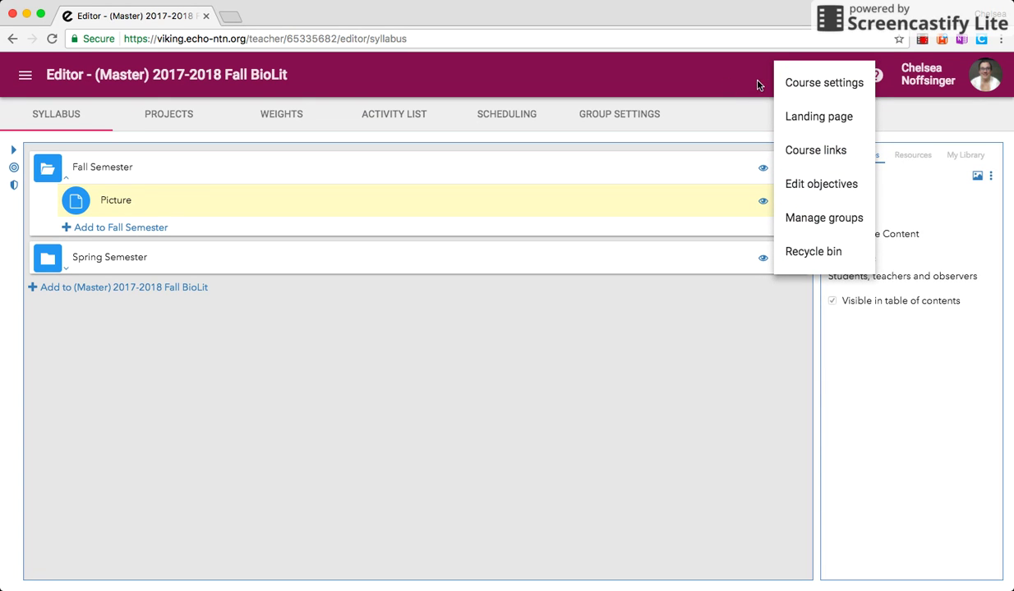
pyautogui.click(817, 84)
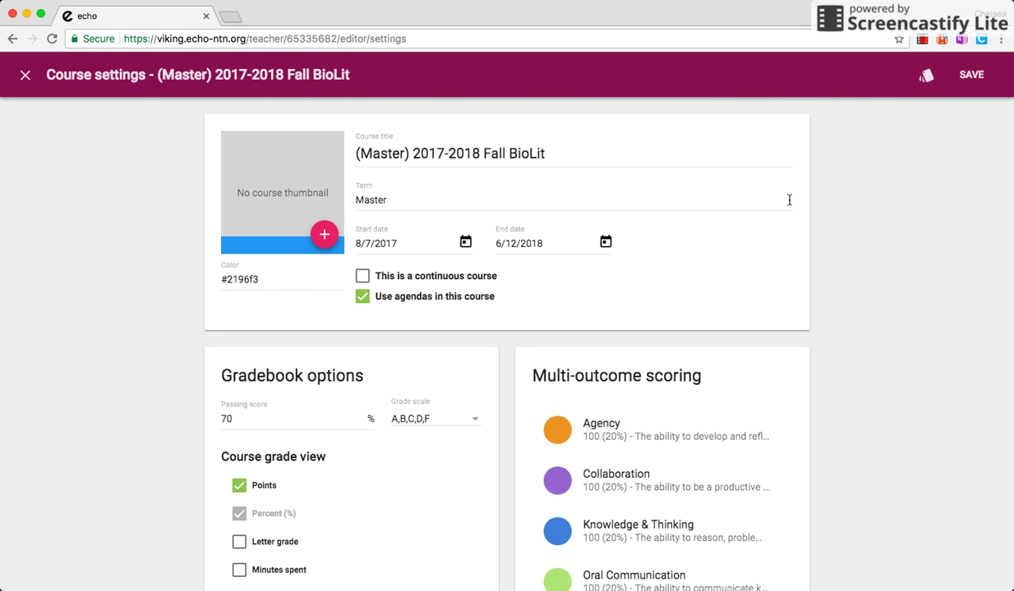
# - Set the passing score in the master course's gradebook options to 60%
pyautogui.scroll(-1, 788, 204)
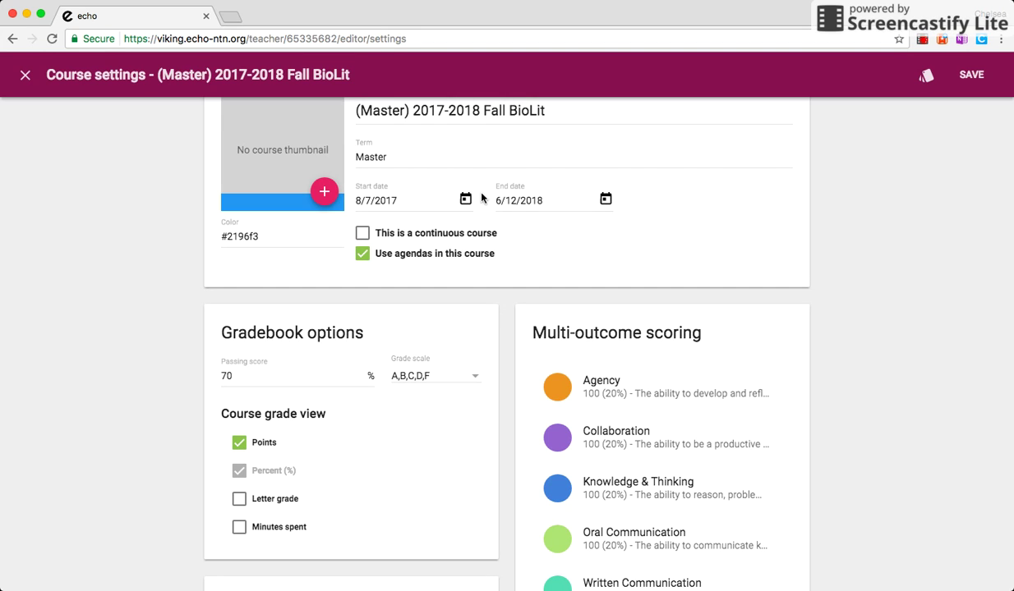
pyautogui.scroll(-3, 375, 269)
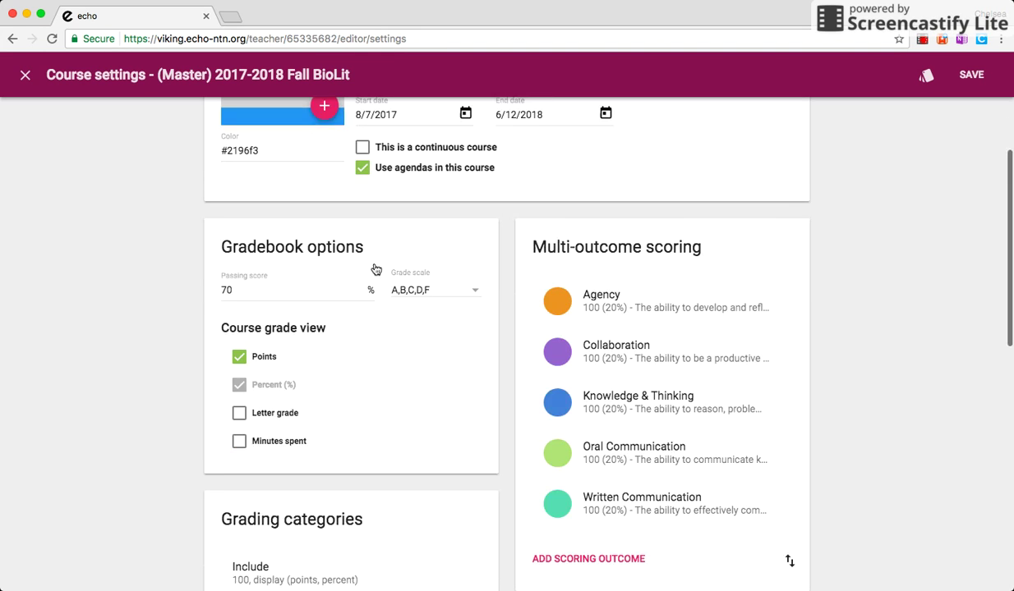
pyautogui.click(251, 260)
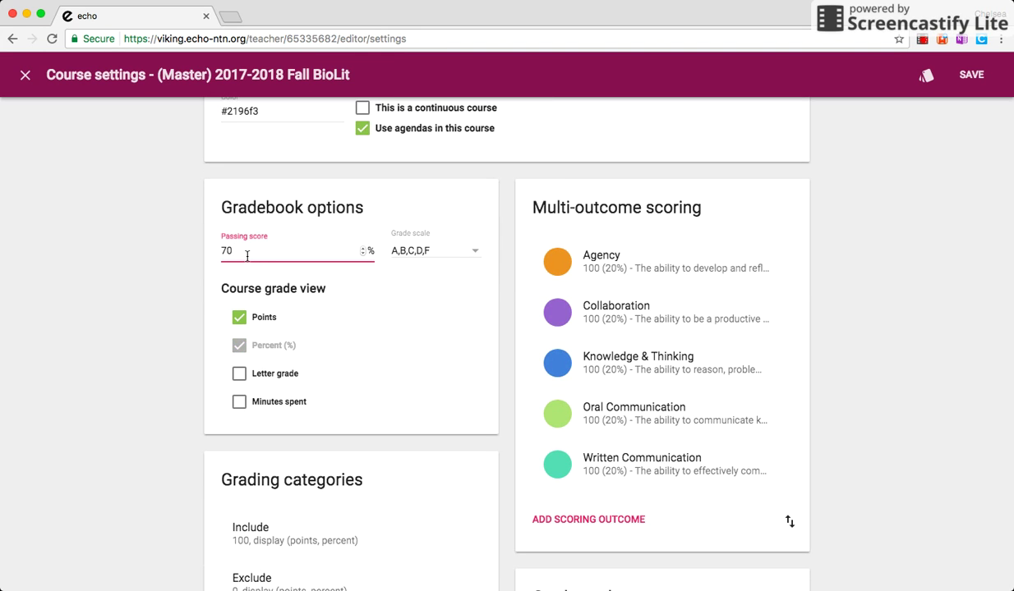
pyautogui.moveTo(238, 250); pyautogui.dragTo(200, 249)
pyautogui.write('60')
pyautogui.click(456, 309)
# - Show the letter grade in the course grade view and choose the A+,A,A-,...,F grade scale
pyautogui.click(239, 374)
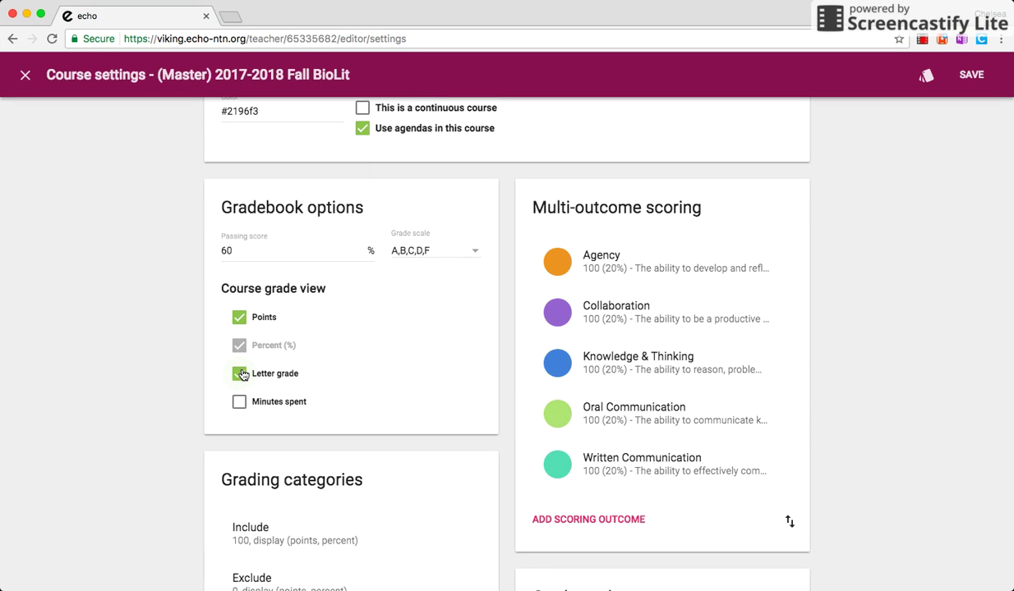
pyautogui.click(475, 257)
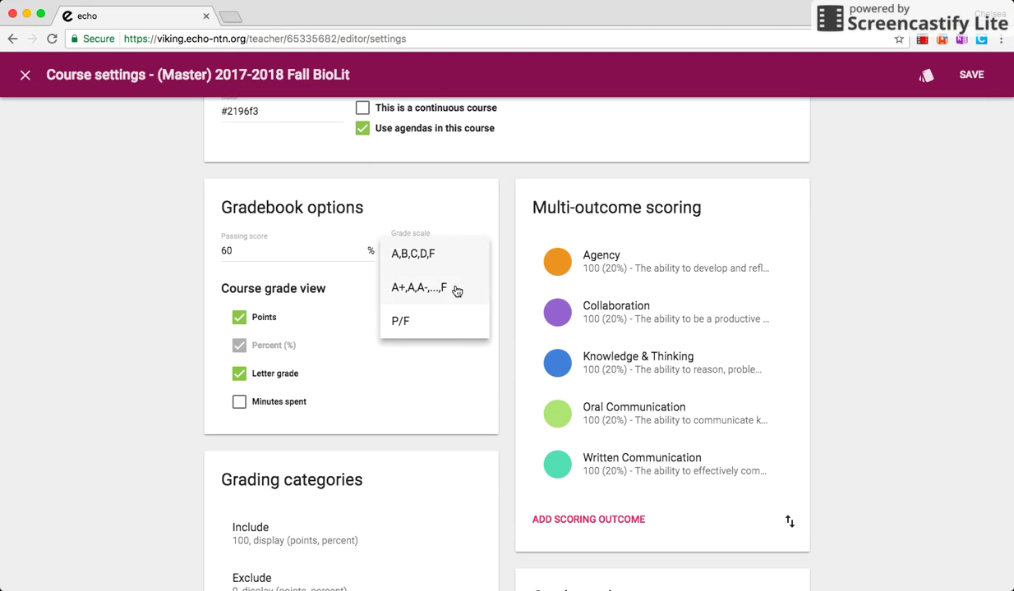
pyautogui.click(456, 288)
# - Stop students from seeing comparative class statistics in the course's advanced options
pyautogui.scroll(-1, 456, 290)
pyautogui.scroll(-5, 456, 290)
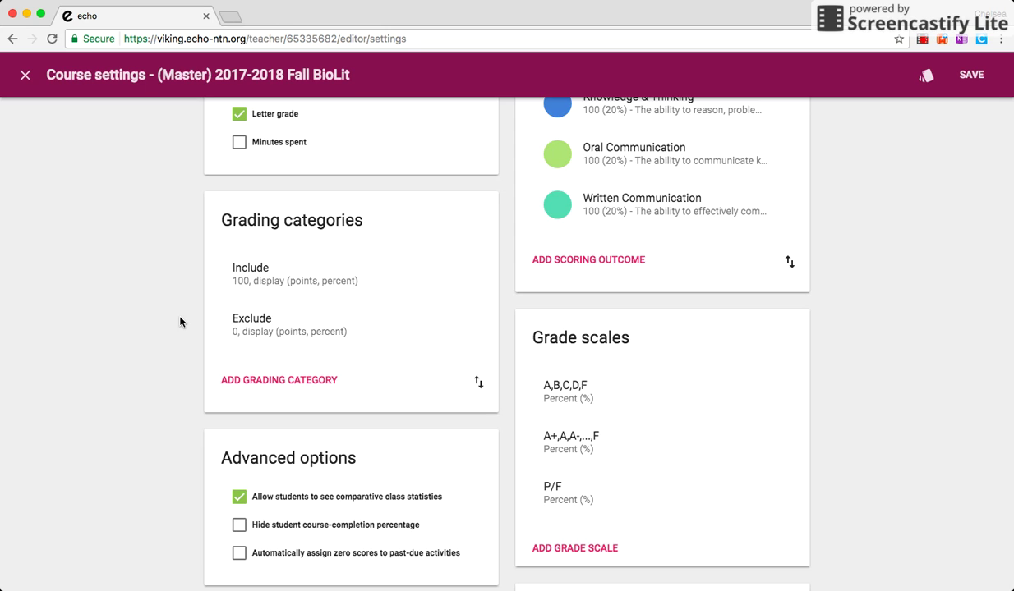
pyautogui.scroll(-3, 181, 322)
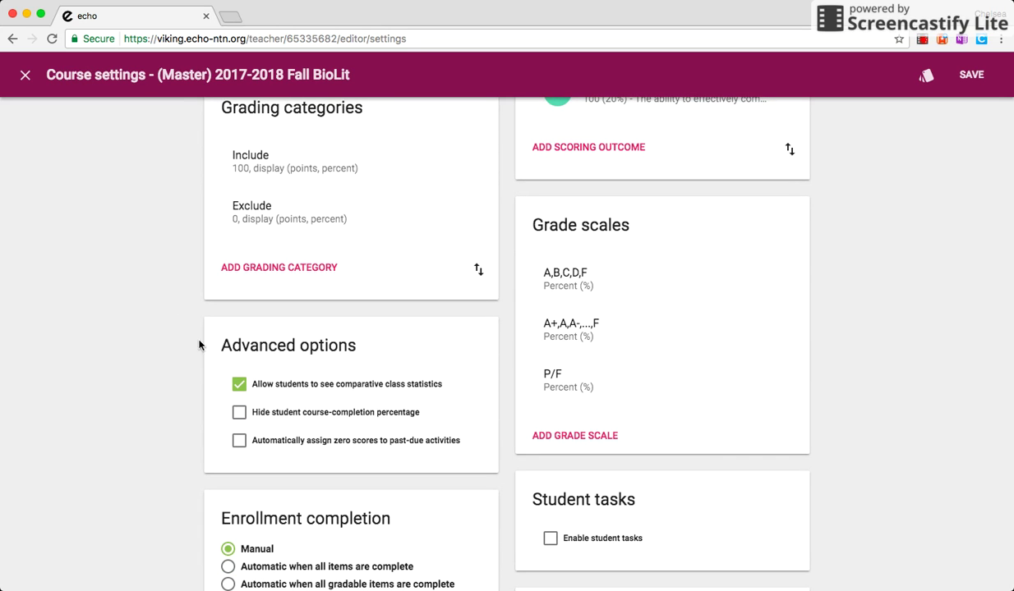
pyautogui.click(239, 385)
# - Enable student tasks and the submission of student tasks for the course
pyautogui.scroll(-3, 244, 388)
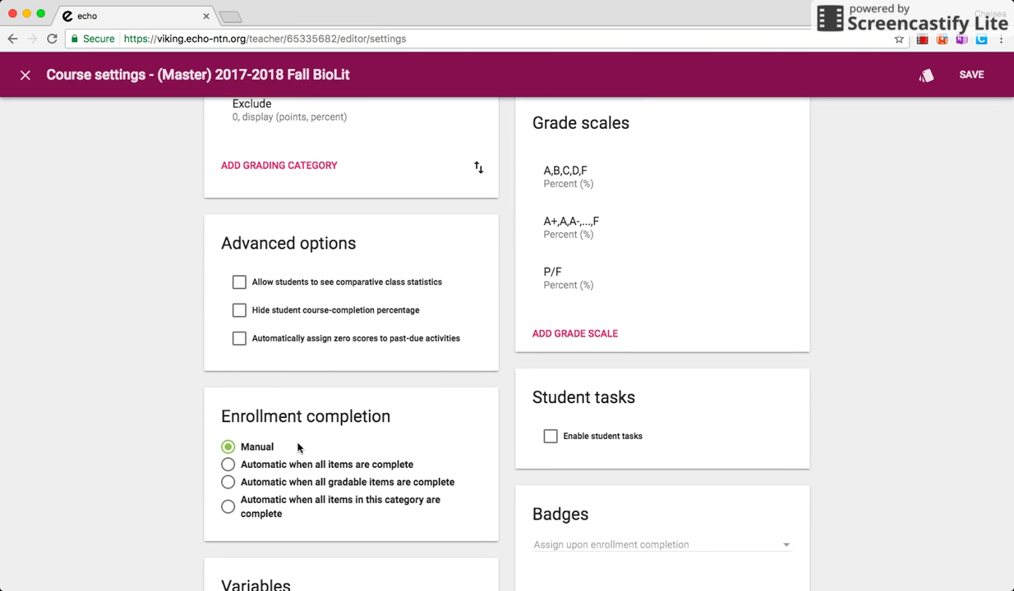
pyautogui.scroll(-2, 297, 447)
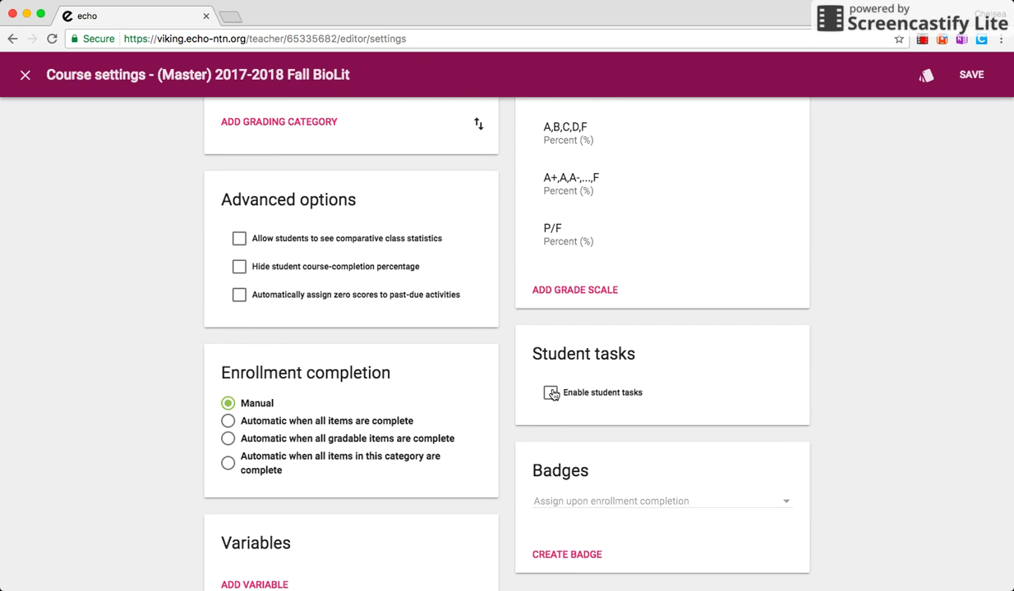
pyautogui.click(550, 395)
pyautogui.click(549, 420)
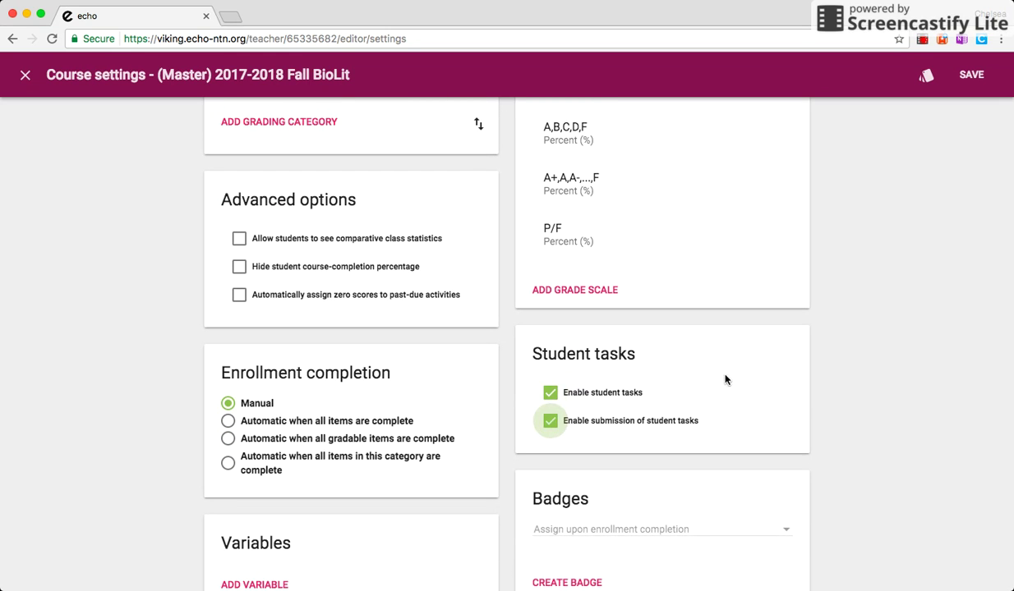
# - Review the grade brackets of the A,B,C,D,F grade scale and close its details
pyautogui.scroll(4, 860, 311)
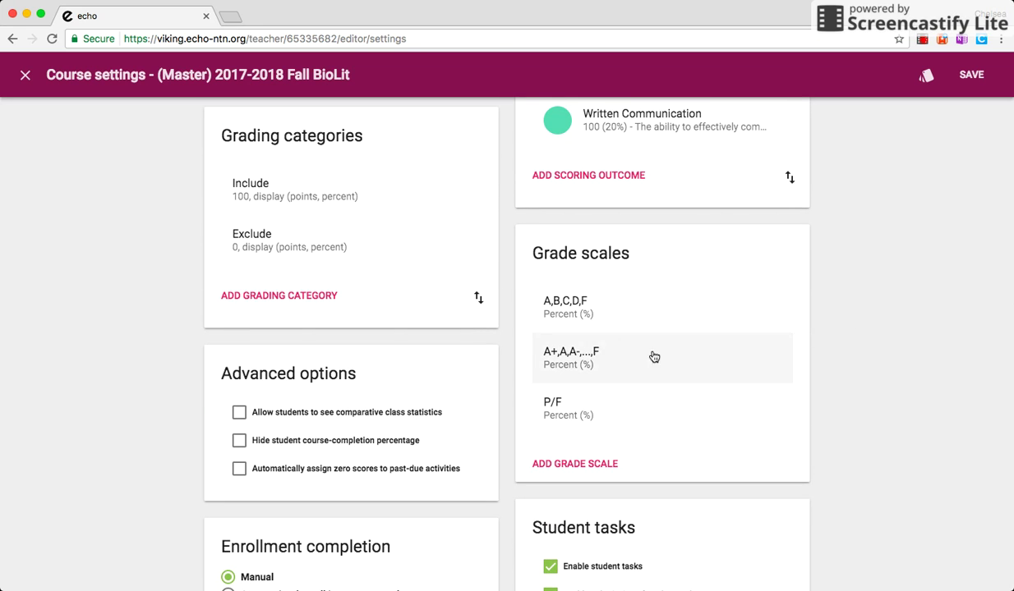
pyautogui.click(564, 310)
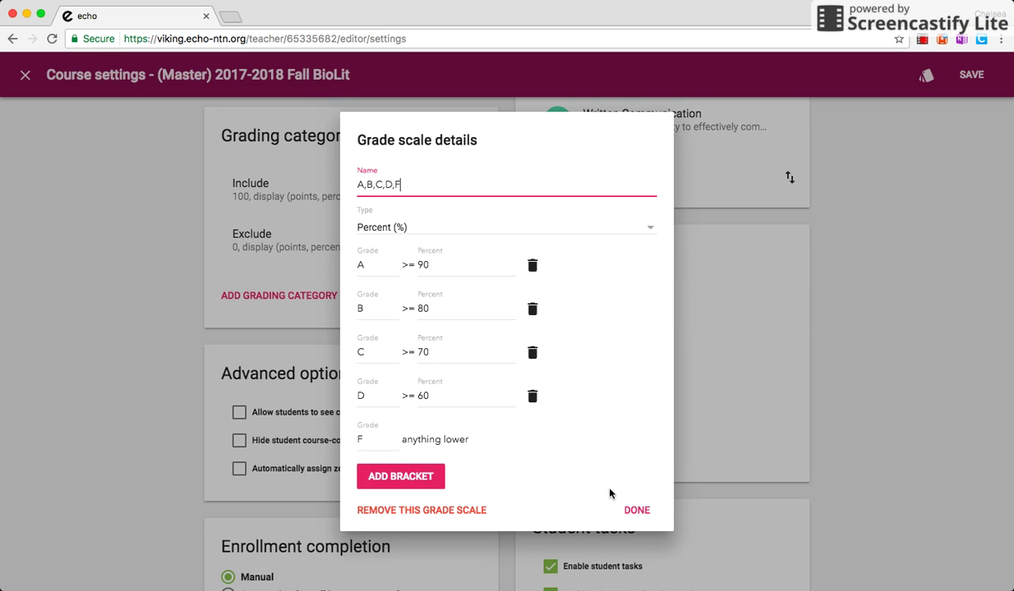
pyautogui.click(637, 511)
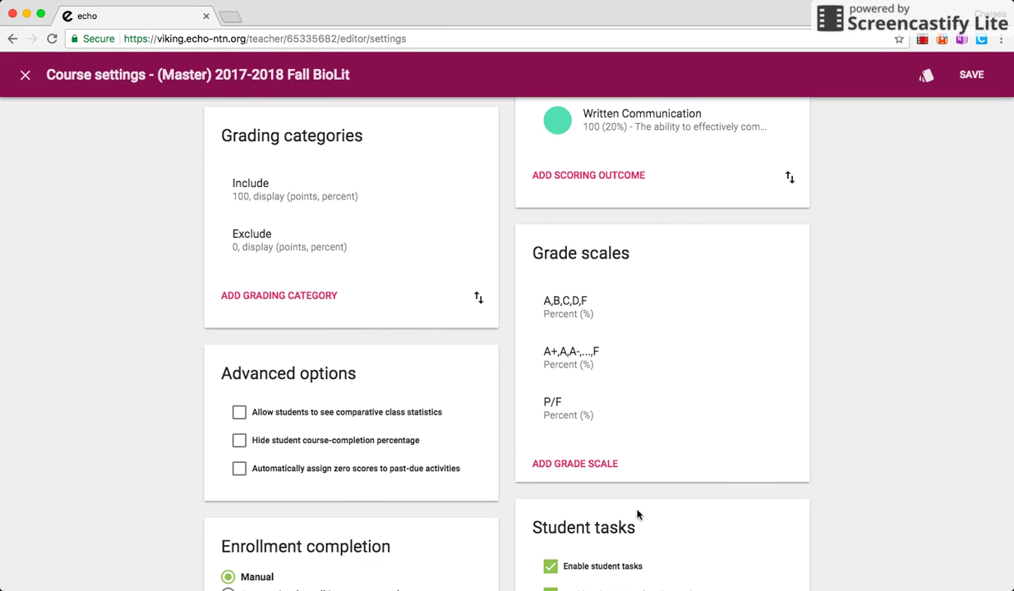
# - Set the A+ threshold of the A+,A,A-,...,F grade scale to 100 percent and finish editing the scale
pyautogui.click(577, 364)
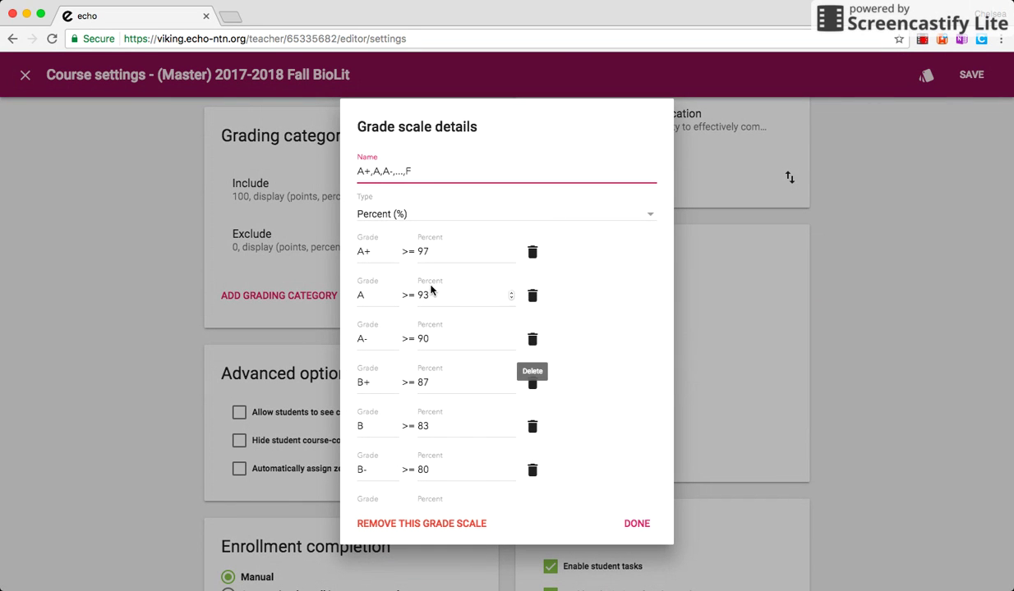
pyautogui.click(426, 252)
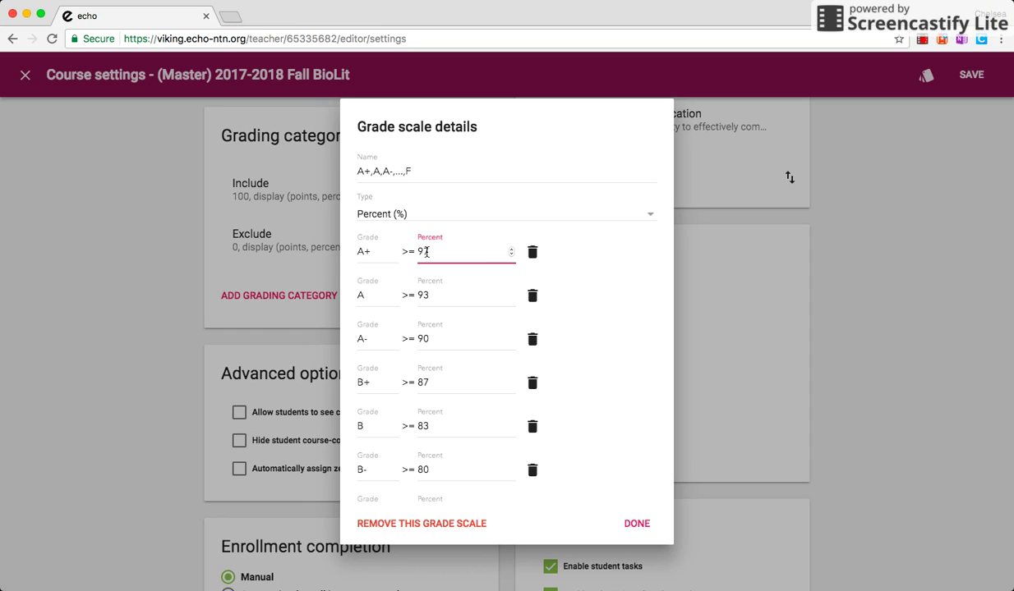
pyautogui.press('BackSpace')
pyautogui.press('BackSpace')
pyautogui.write('100')
pyautogui.click(581, 298)
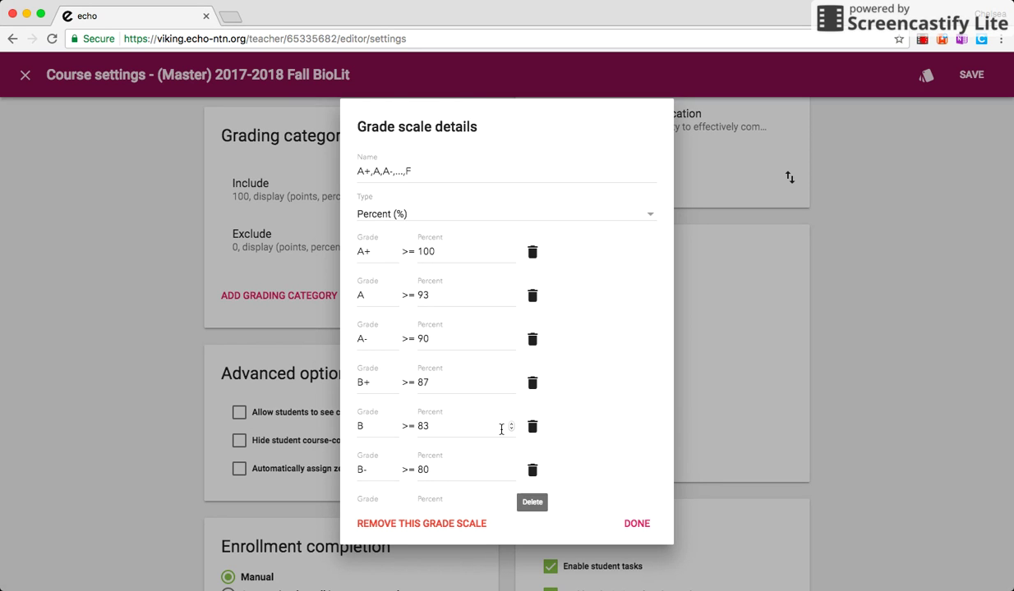
pyautogui.scroll(-5, 503, 433)
pyautogui.scroll(-2, 501, 431)
pyautogui.click(644, 519)
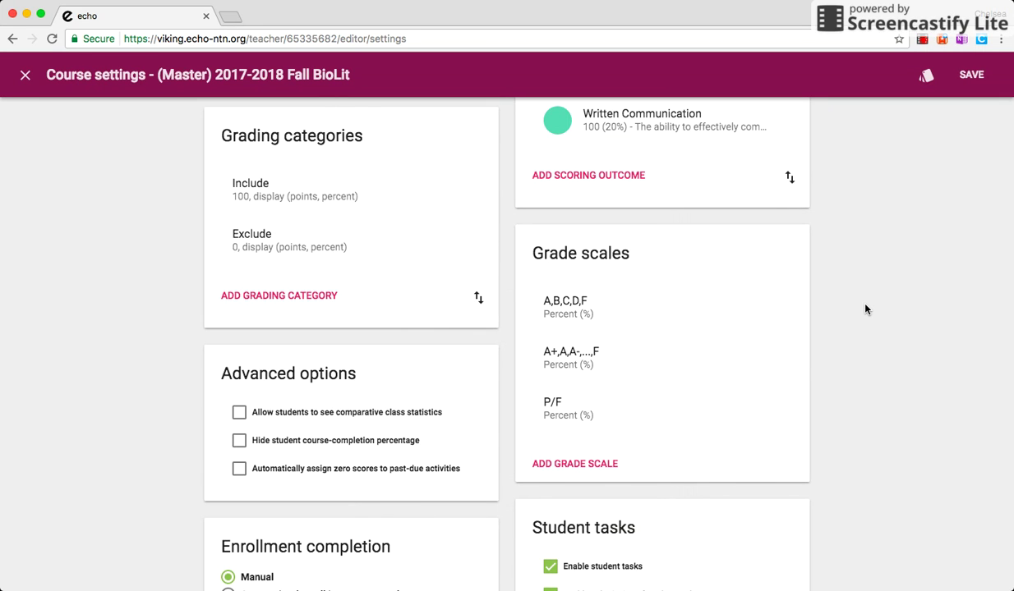
# - Remove the Knowledge & Thinking outcome from the course's multi-outcome scoring
pyautogui.scroll(4, 865, 309)
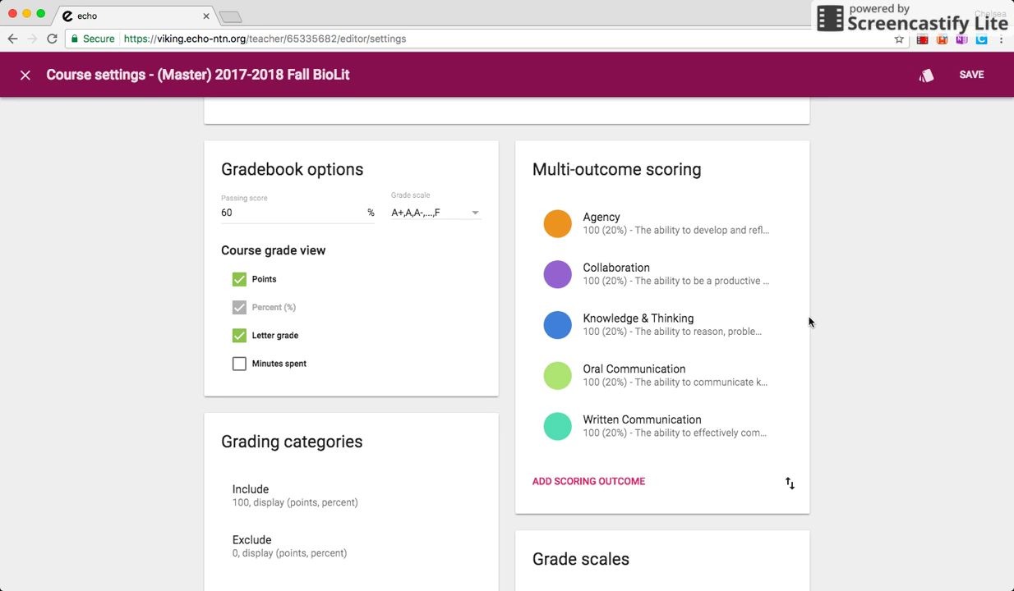
pyautogui.click(698, 323)
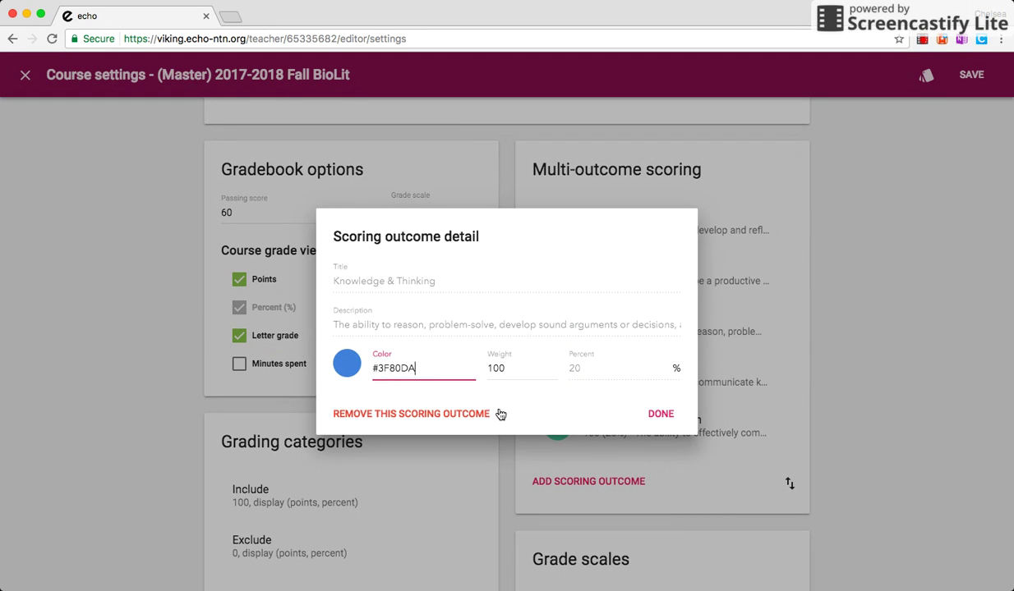
pyautogui.click(461, 413)
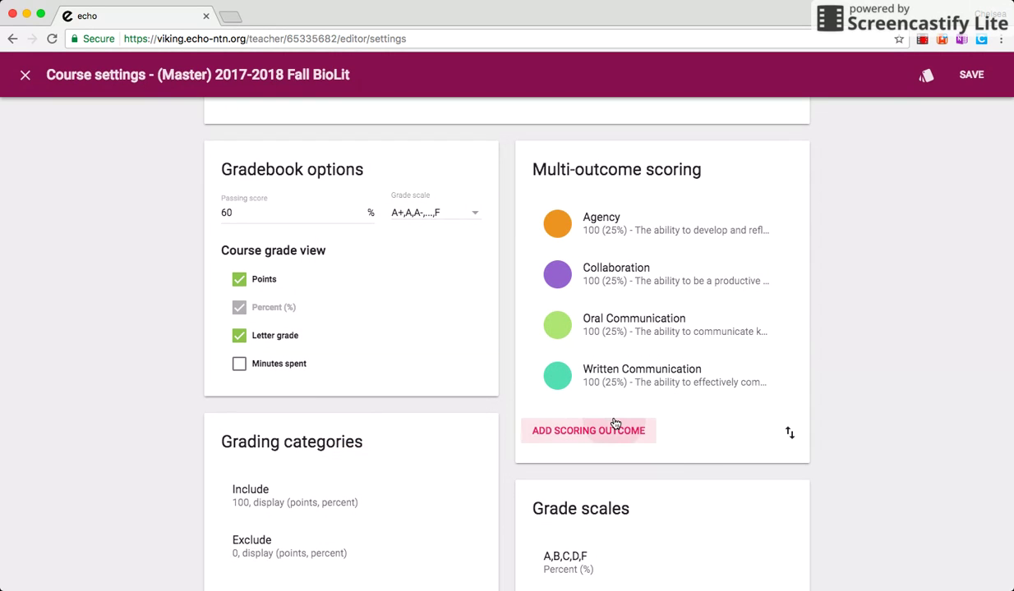
# - Create a new scoring outcome, not a pre-defined one, titled "Biology Knowledge and Thinking"
pyautogui.click(566, 429)
pyautogui.click(548, 407)
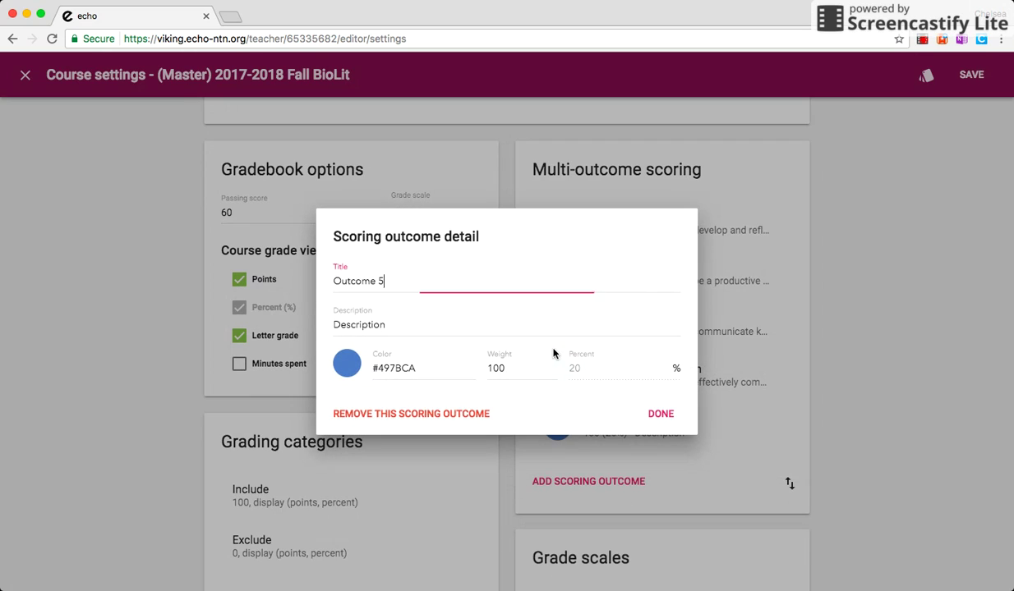
pyautogui.moveTo(389, 280); pyautogui.dragTo(262, 280)
pyautogui.write('Bio')
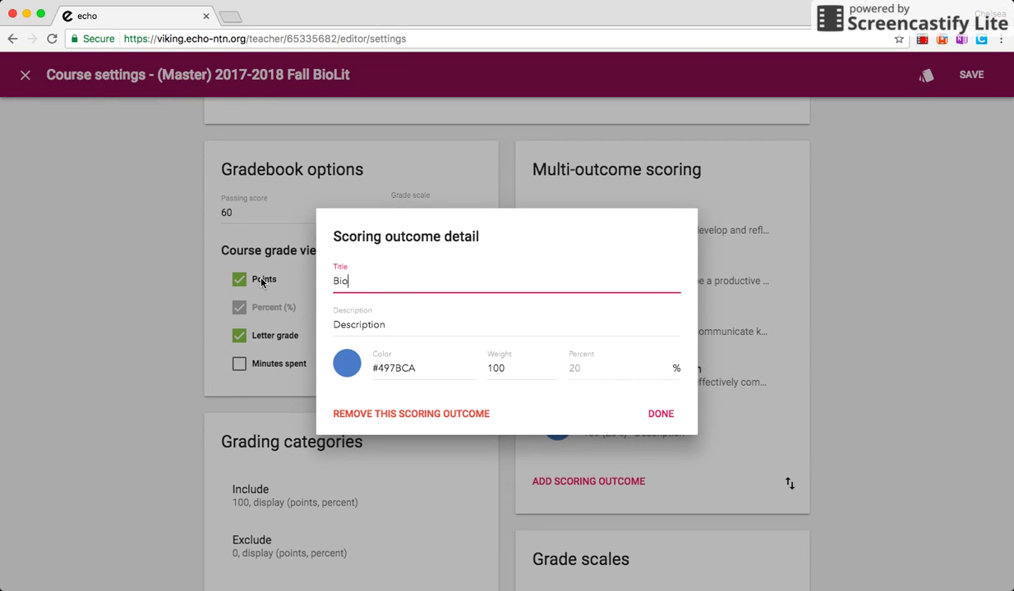
pyautogui.write('logy Knowledge and Thinki')
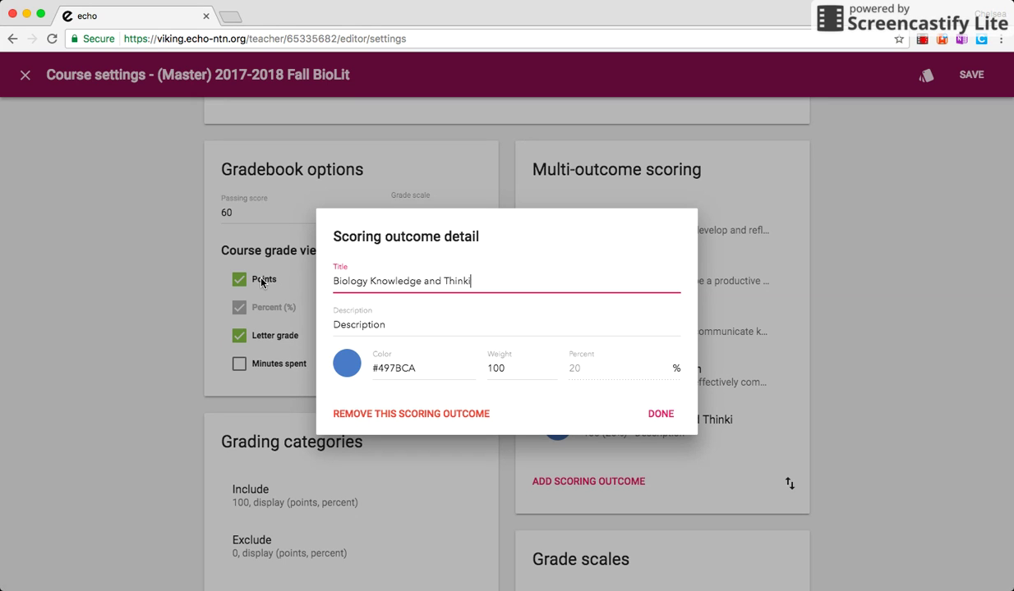
pyautogui.write('ng')
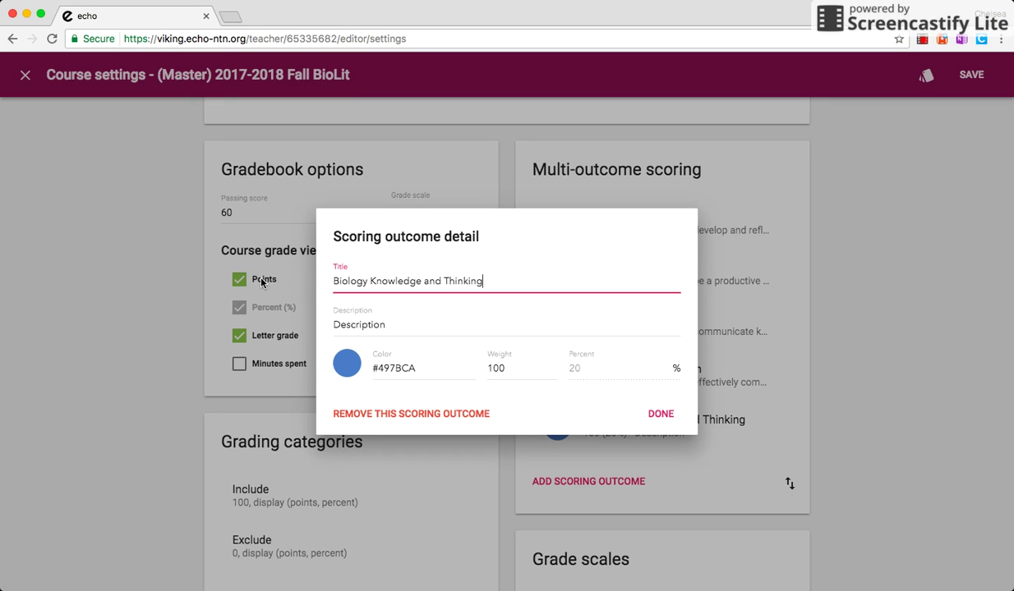
pyautogui.click(673, 419)
# - Create another new scoring outcome titled "English Knowledge and Thinking"
pyautogui.click(602, 485)
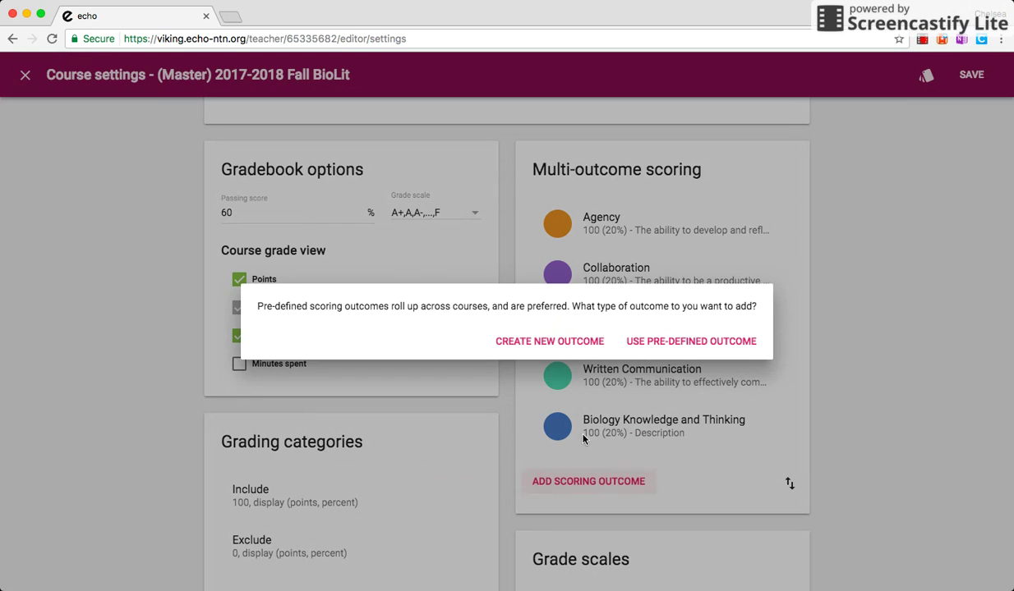
pyautogui.click(543, 342)
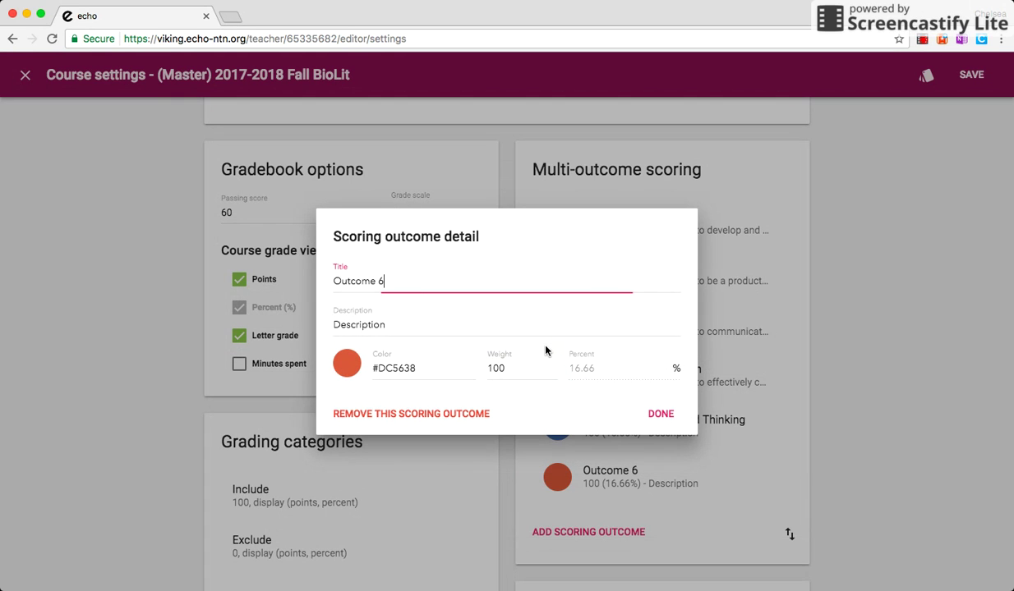
pyautogui.moveTo(394, 281); pyautogui.dragTo(307, 274)
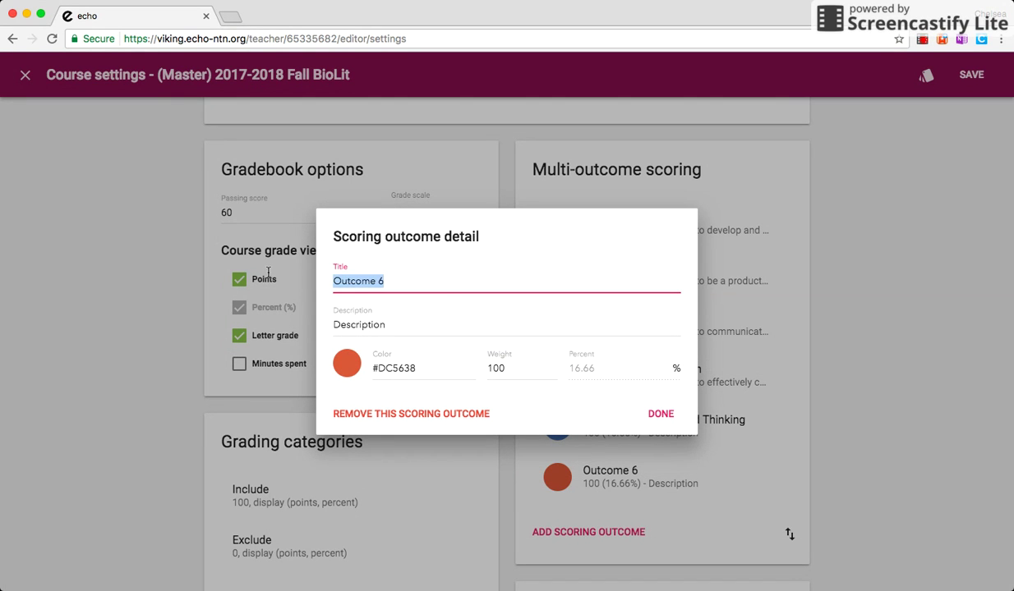
pyautogui.write('English Knowl')
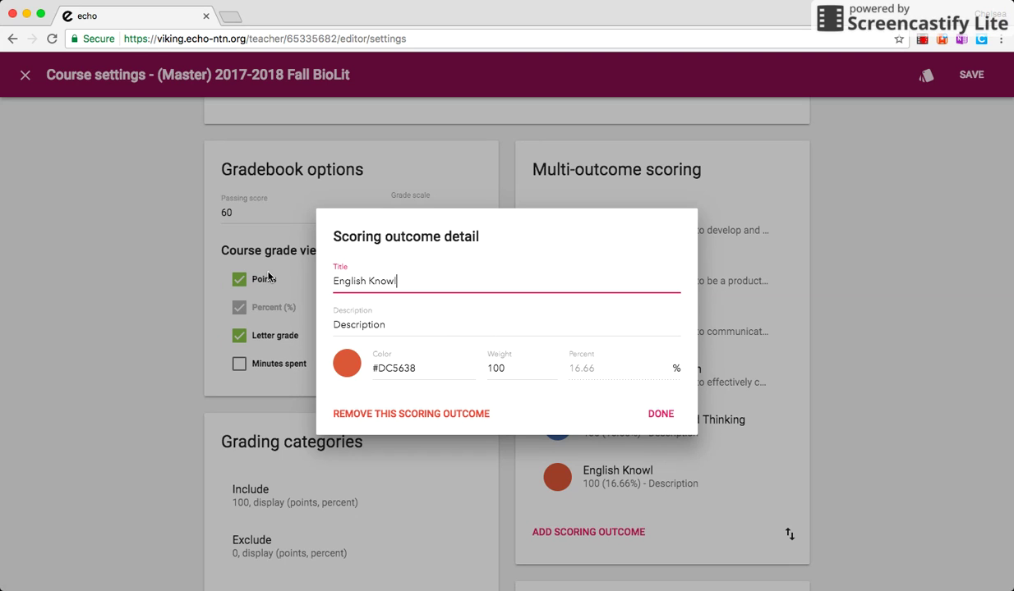
pyautogui.write('edge and THin')
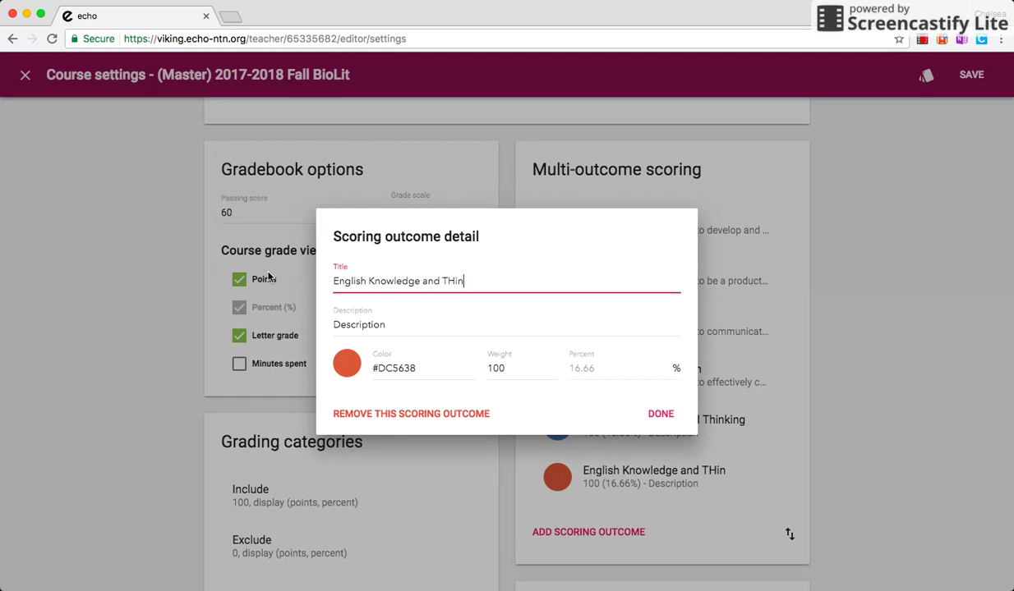
pyautogui.press('BackSpace')
pyautogui.press('BackSpace')
pyautogui.press('BackSpace')
pyautogui.write('hinking')
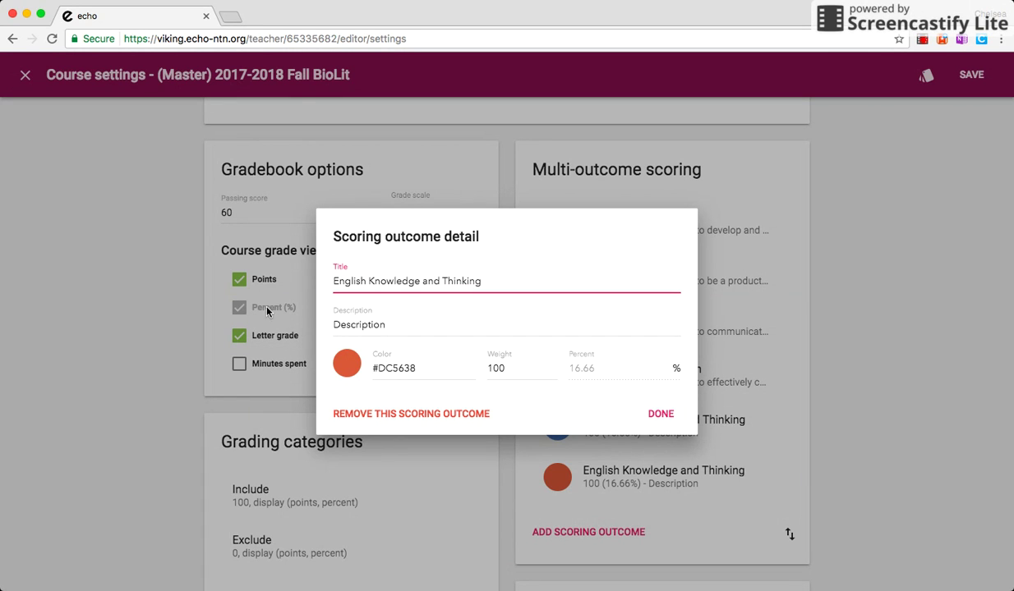
pyautogui.click(658, 413)
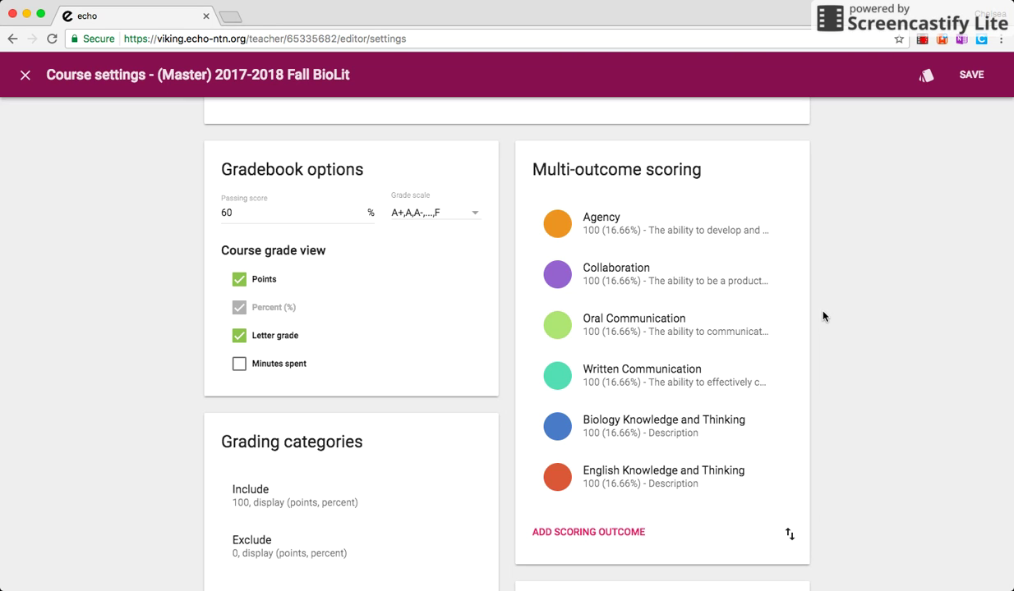
# - Set the weight of the Biology Knowledge and Thinking scoring outcome to 25
pyautogui.click(694, 421)
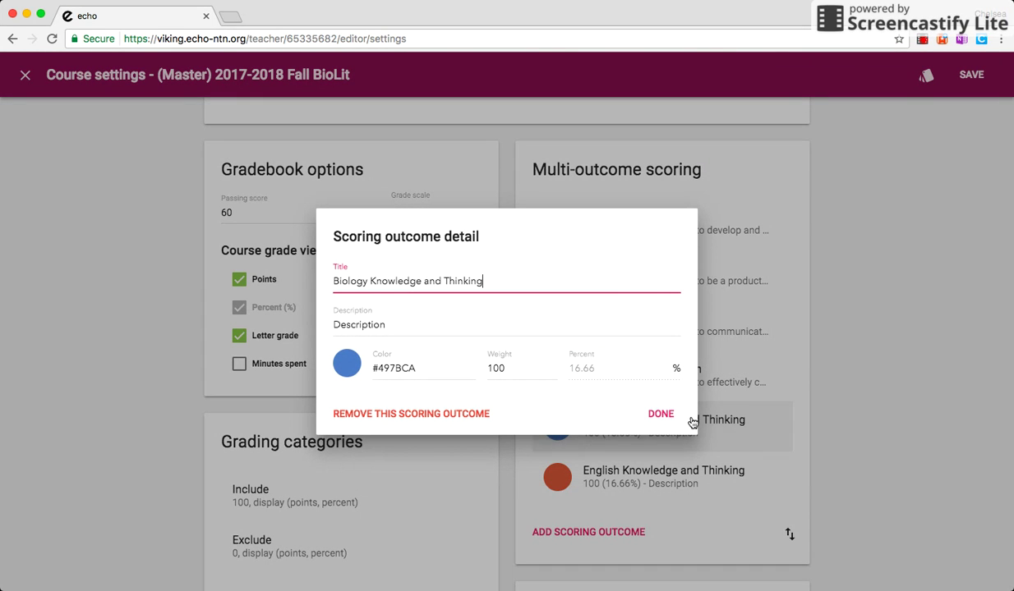
pyautogui.click(577, 350)
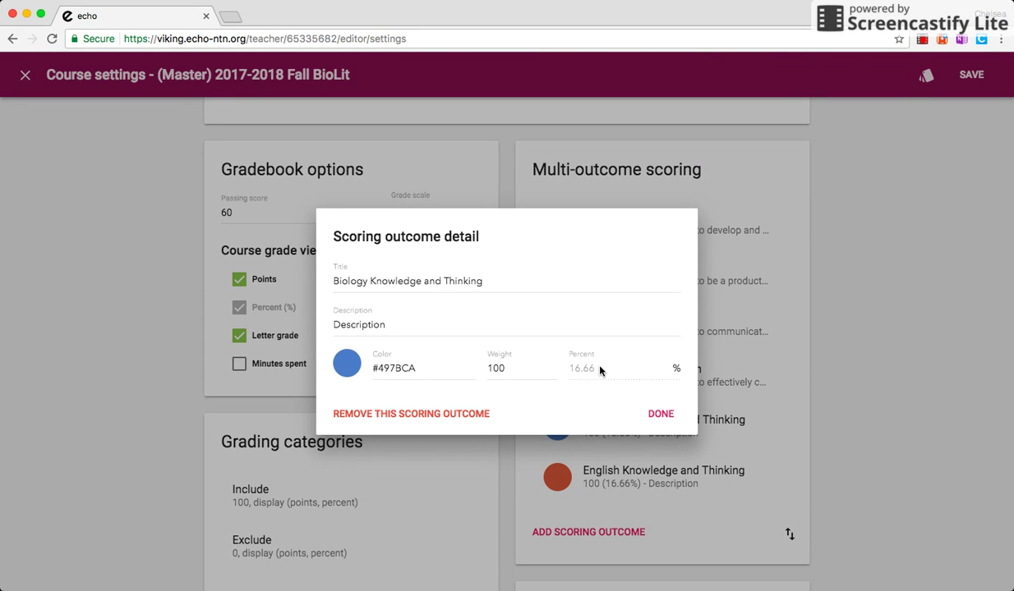
pyautogui.doubleClick(515, 368)
pyautogui.write('25')
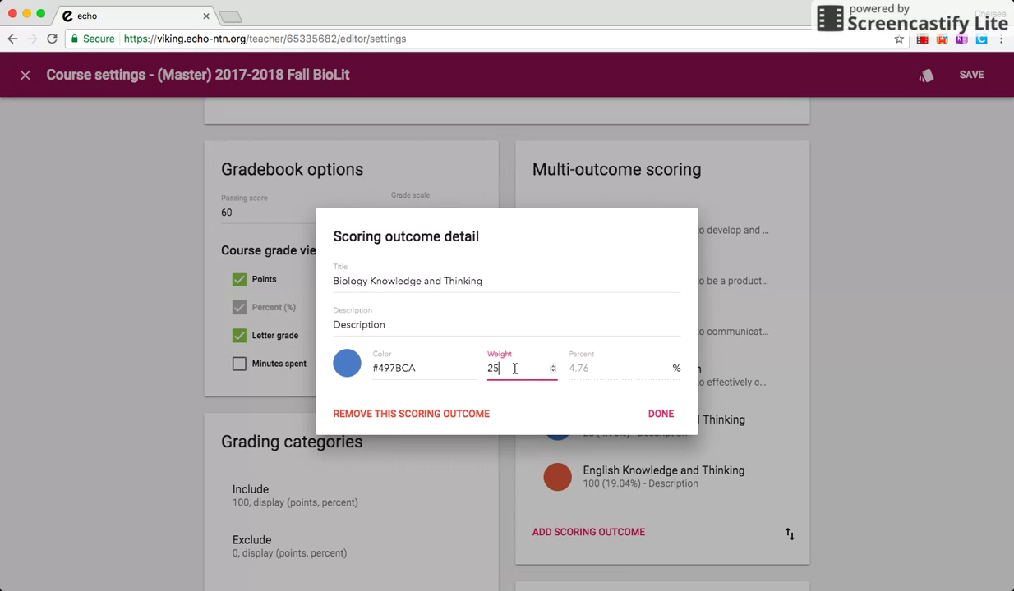
pyautogui.click(669, 419)
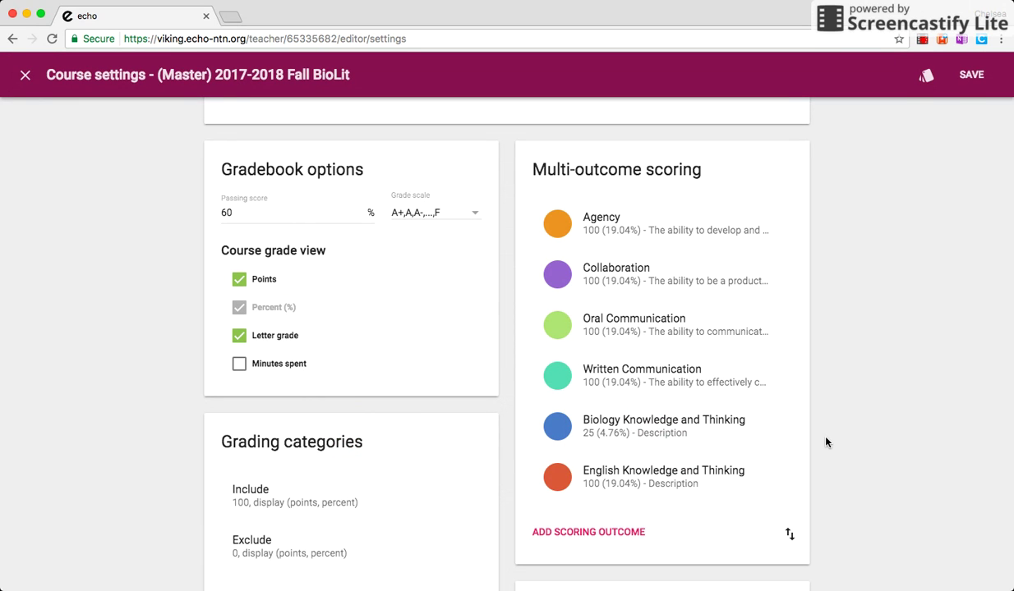
# - Change the weight of the Biology Knowledge and Thinking scoring outcome to 125
pyautogui.click(650, 431)
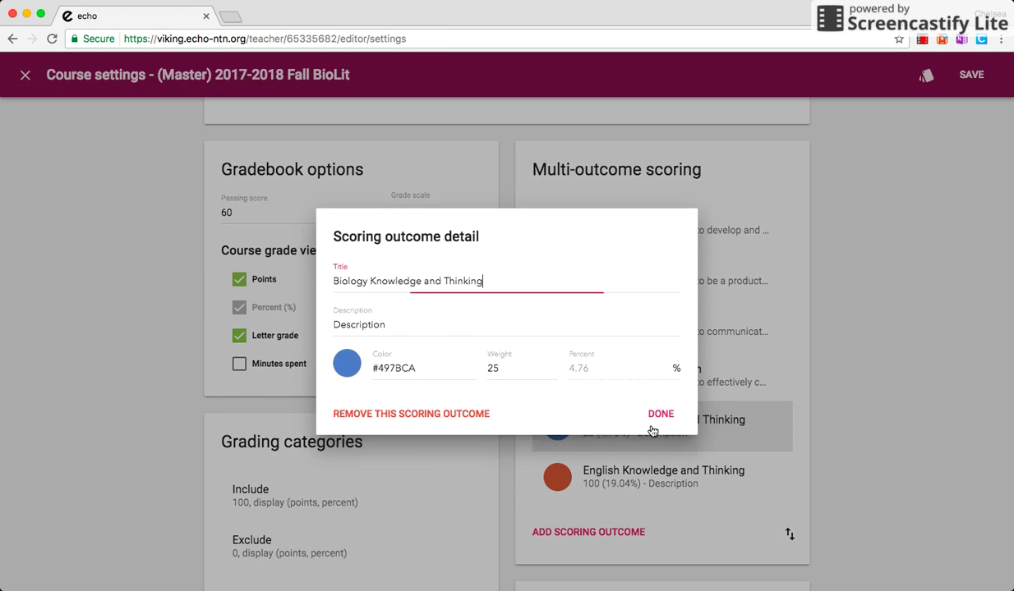
pyautogui.doubleClick(503, 368)
pyautogui.write('125')
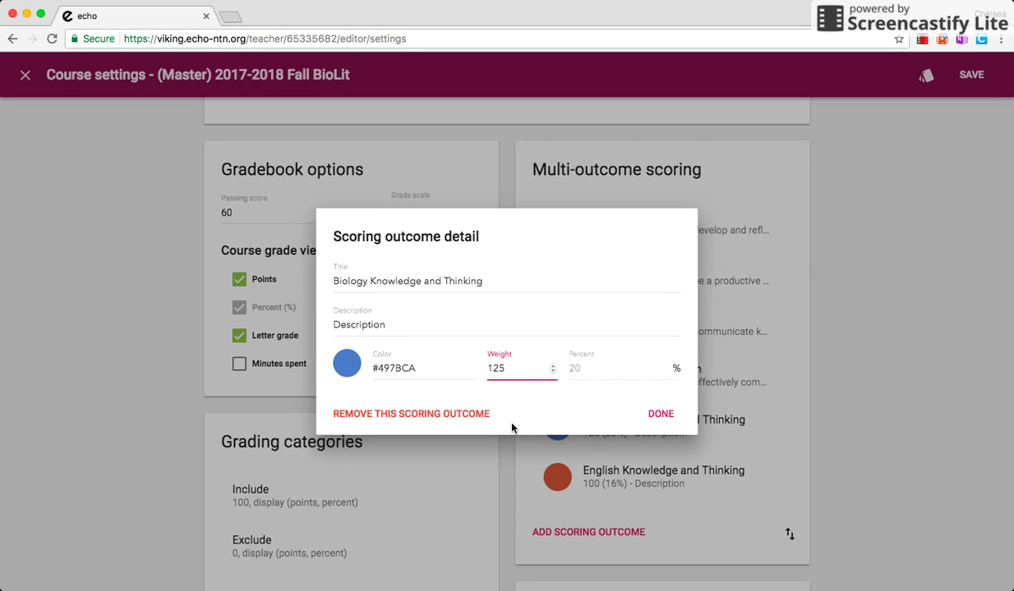
pyautogui.click(681, 424)
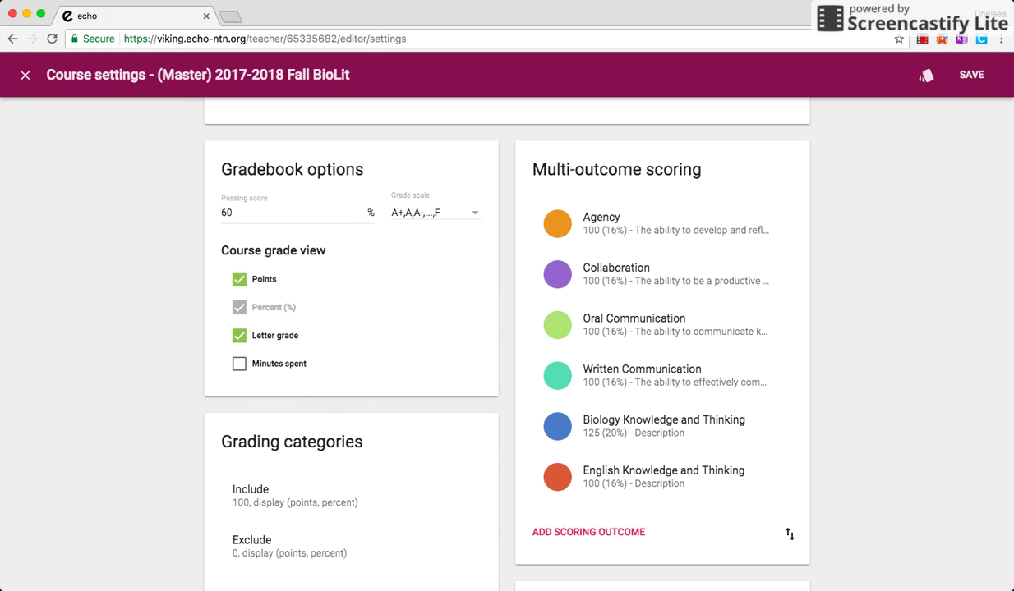
pyautogui.scroll(5, 506, 328)
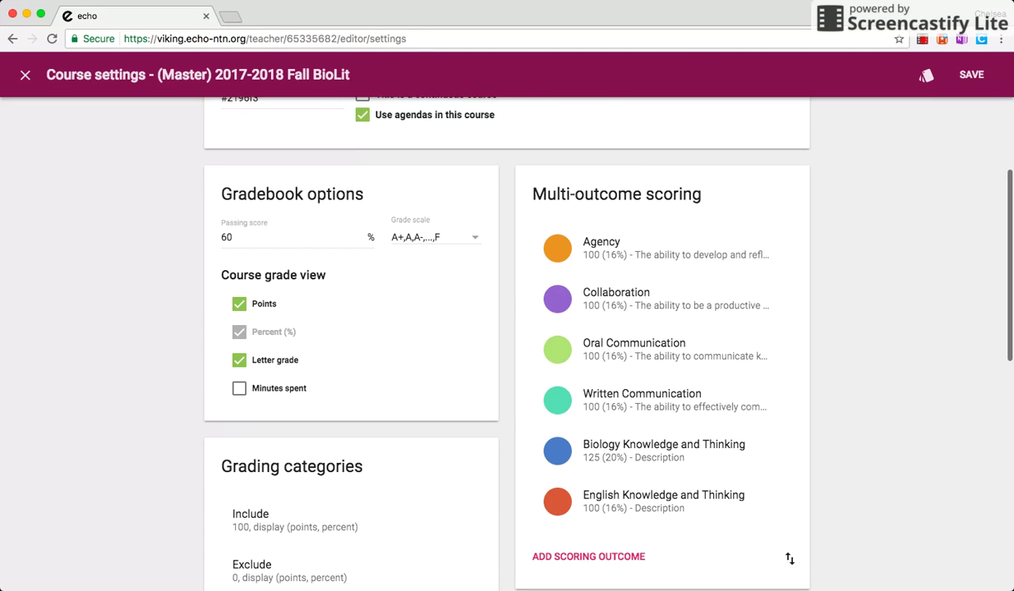